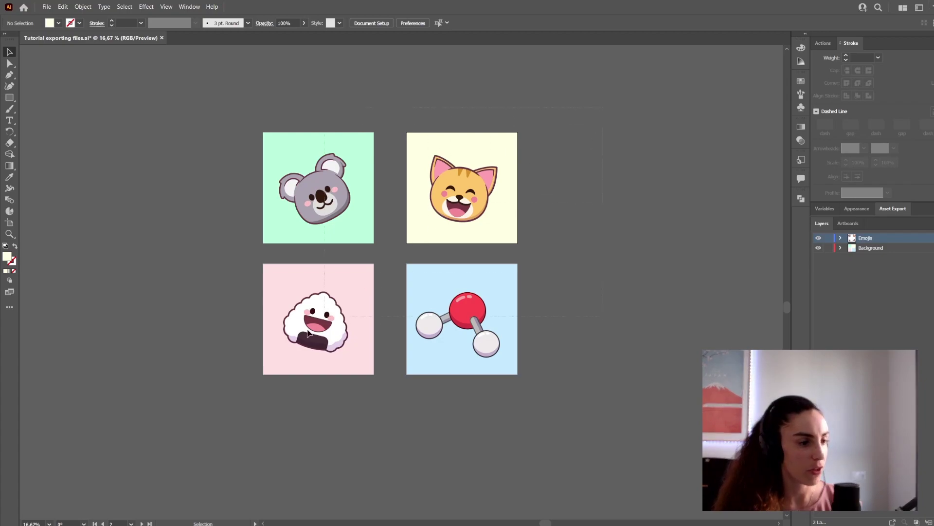
# Select all the emoji artwork, try moving it off the artboards, then undo and deselect
pyautogui.moveTo(601, 112); pyautogui.dragTo(225, 401)
pyautogui.moveTo(353, 301); pyautogui.dragTo(534, 173)
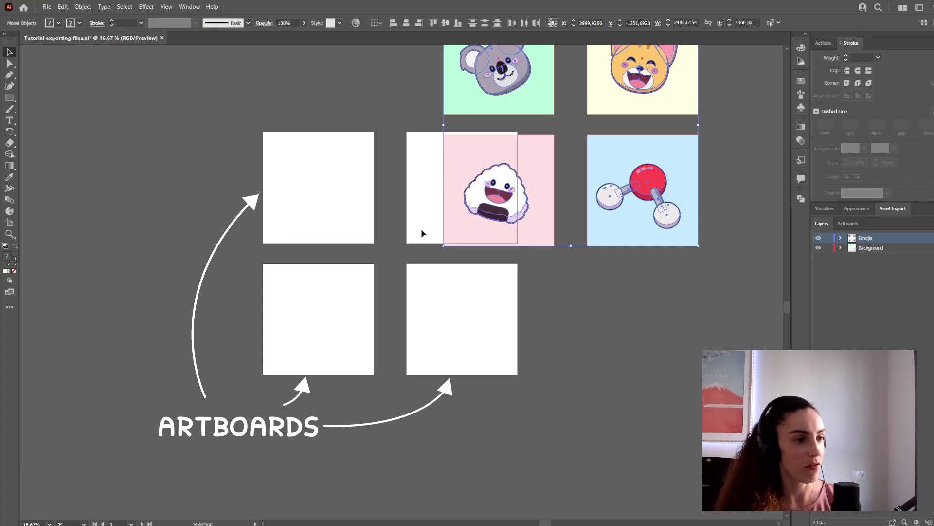
pyautogui.hotkey('ctrl', 'z')
pyautogui.click(564, 199)
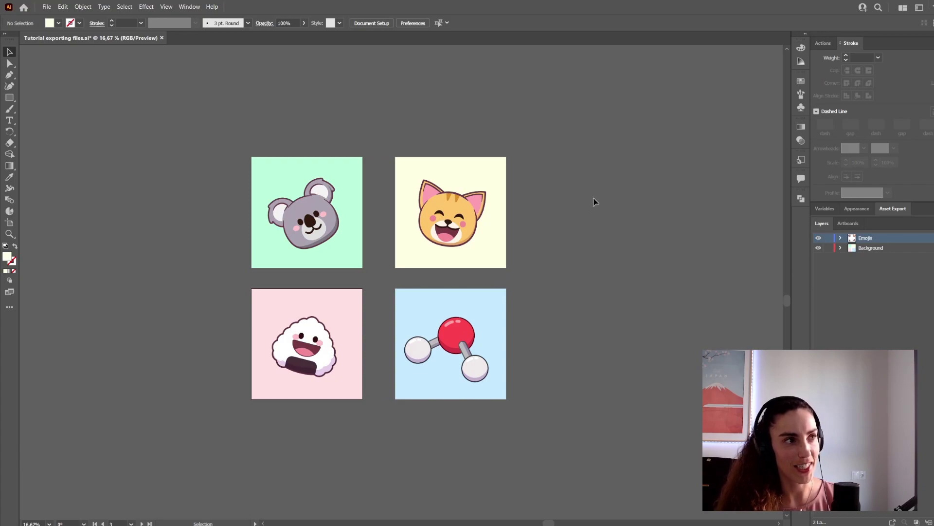
# Enter artboard editing, pick the cat artboard (artboard 2), then leave artboard editing
pyautogui.click(372, 24)
pyautogui.click(560, 190)
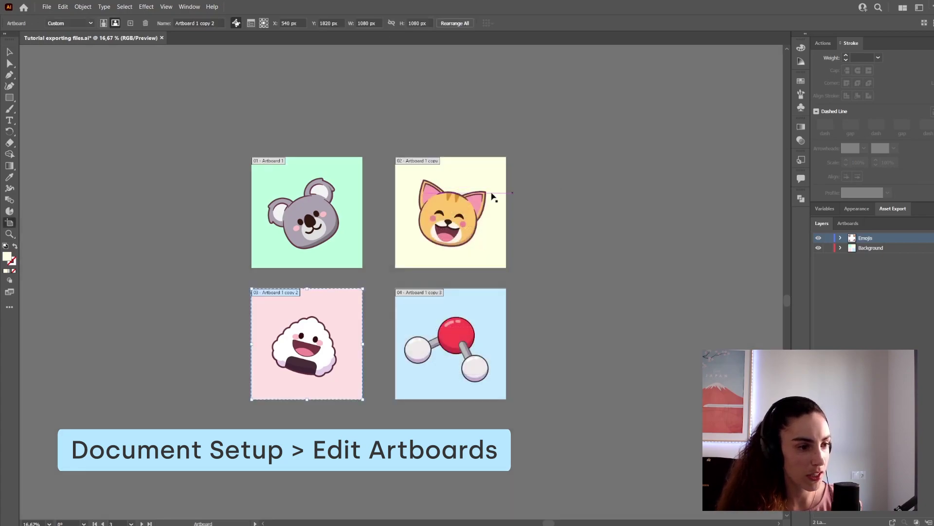
pyautogui.click(412, 181)
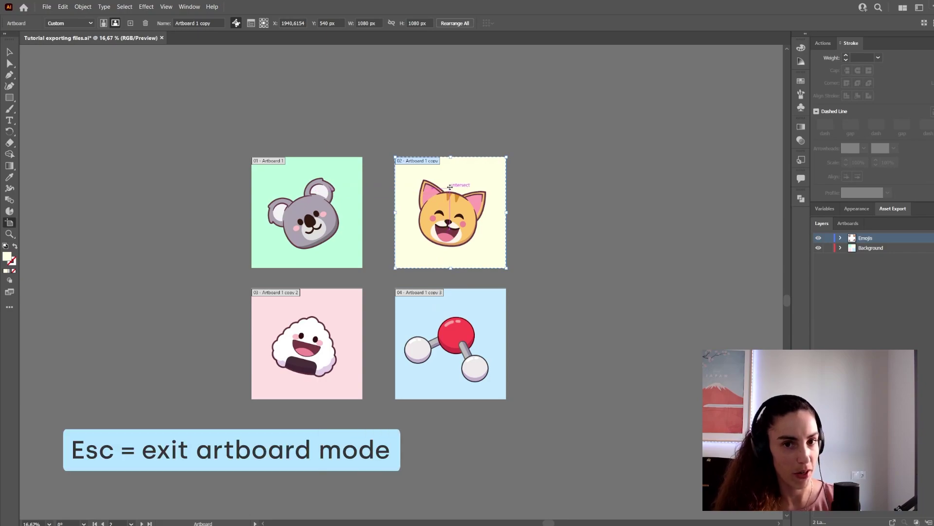
pyautogui.press('Escape')
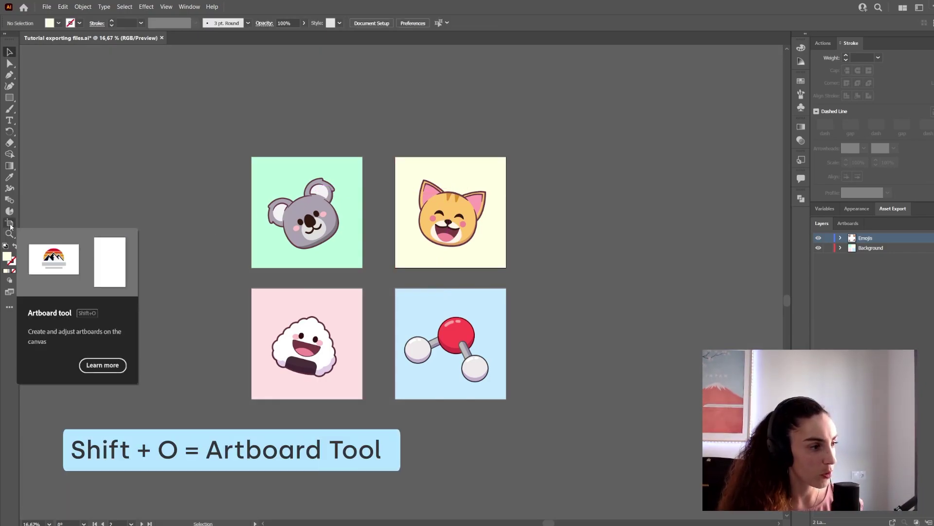
pyautogui.click(10, 225)
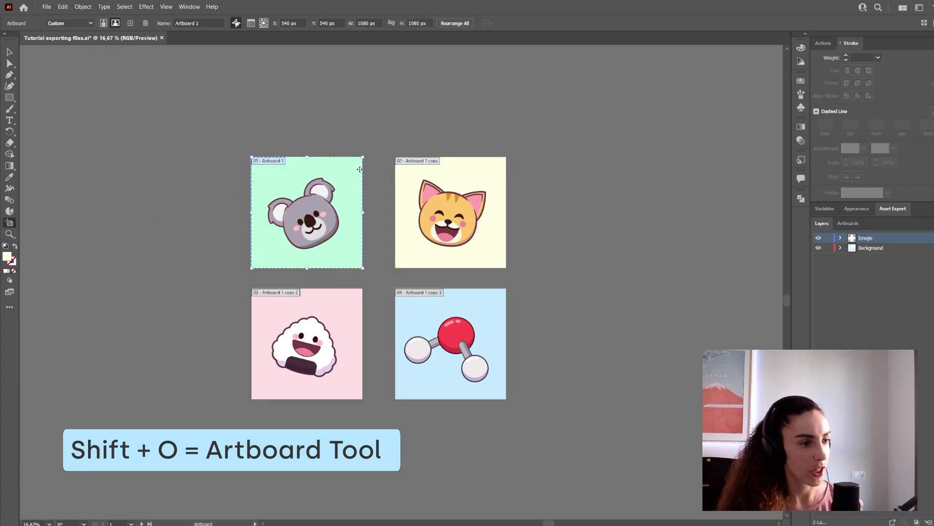
pyautogui.click(418, 179)
pyautogui.press('Escape')
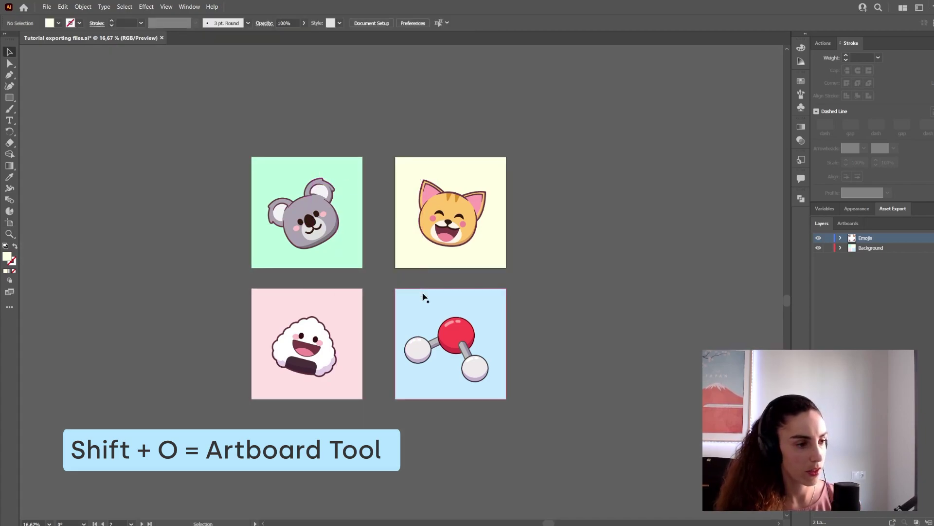
# Open Export for Screens with only molecule artboard 4 and cat artboard 2 ticked
pyautogui.click(53, 7)
pyautogui.moveTo(164, 170)
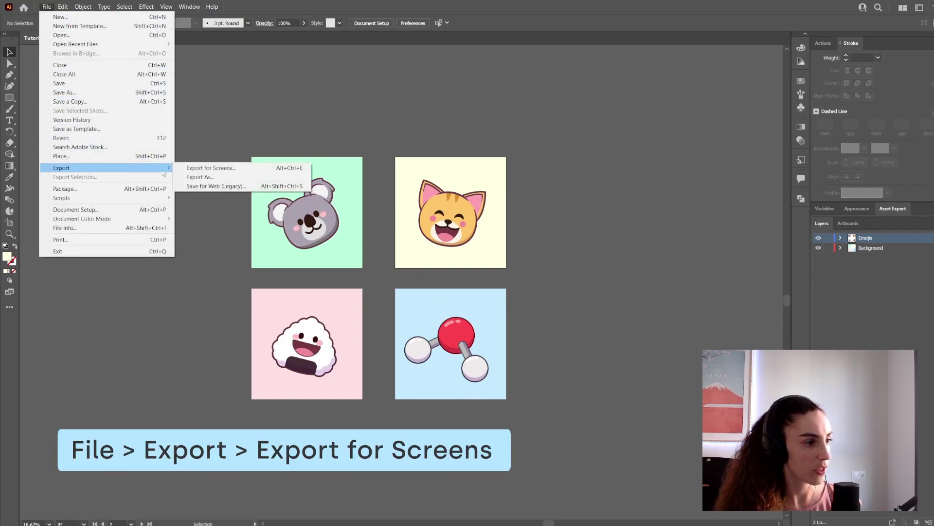
pyautogui.click(241, 170)
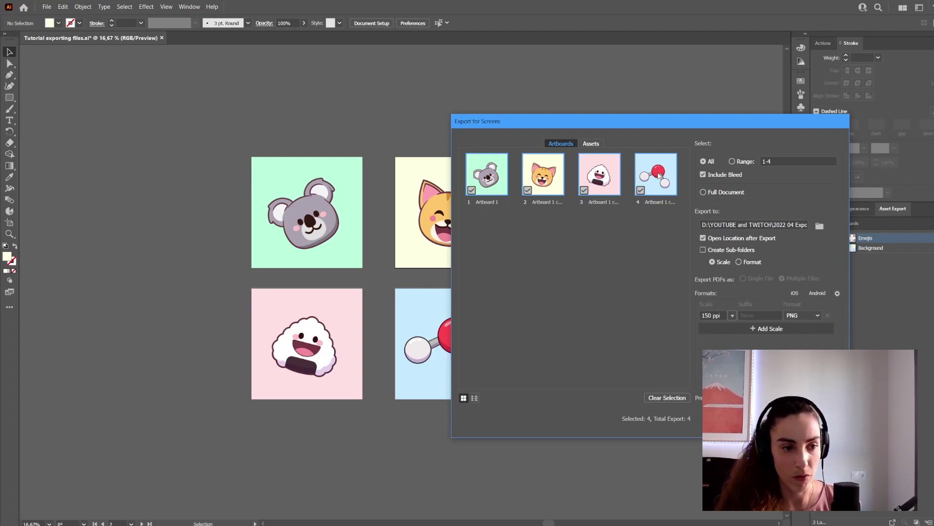
pyautogui.click(667, 399)
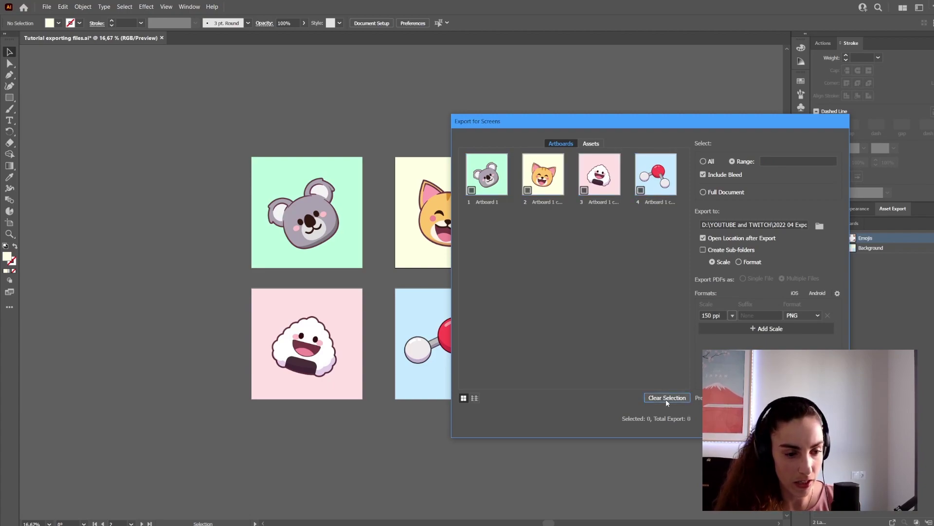
pyautogui.click(641, 191)
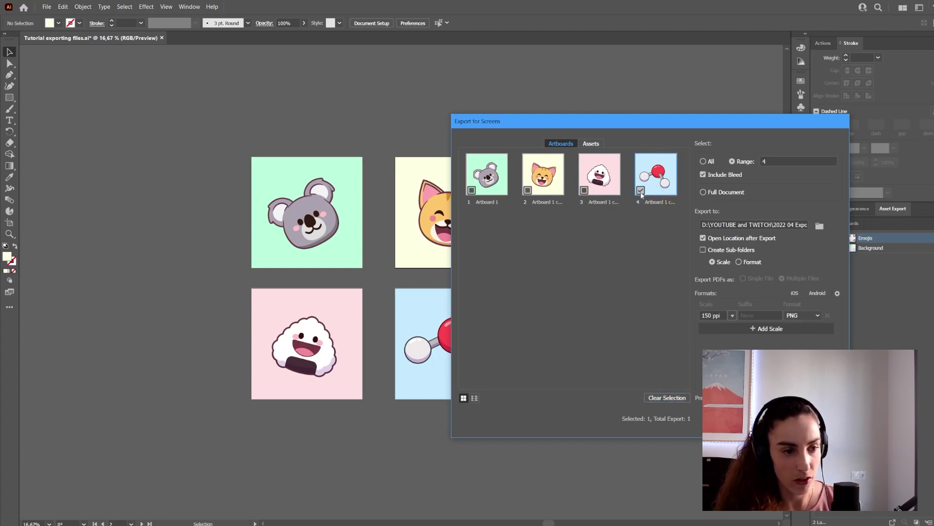
pyautogui.click(537, 193)
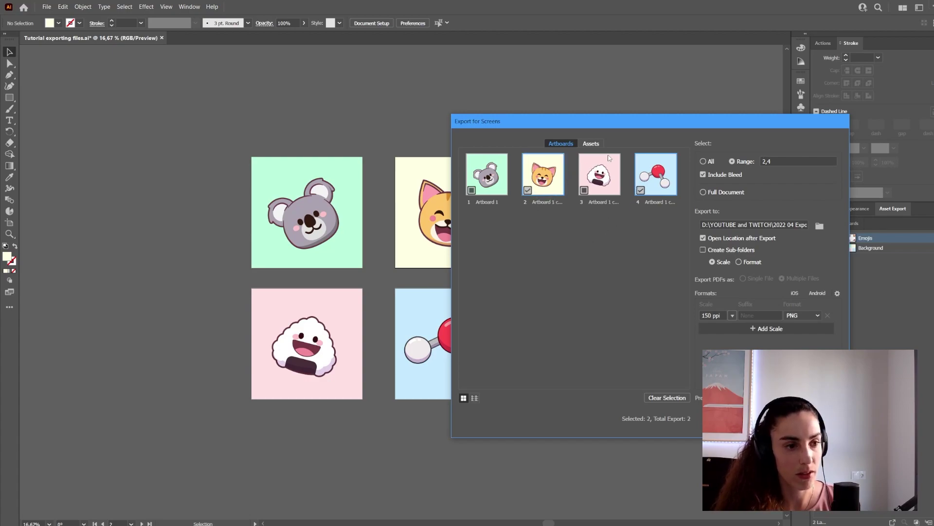
# Change the export resolution from 150 to 72 ppi
pyautogui.click(732, 315)
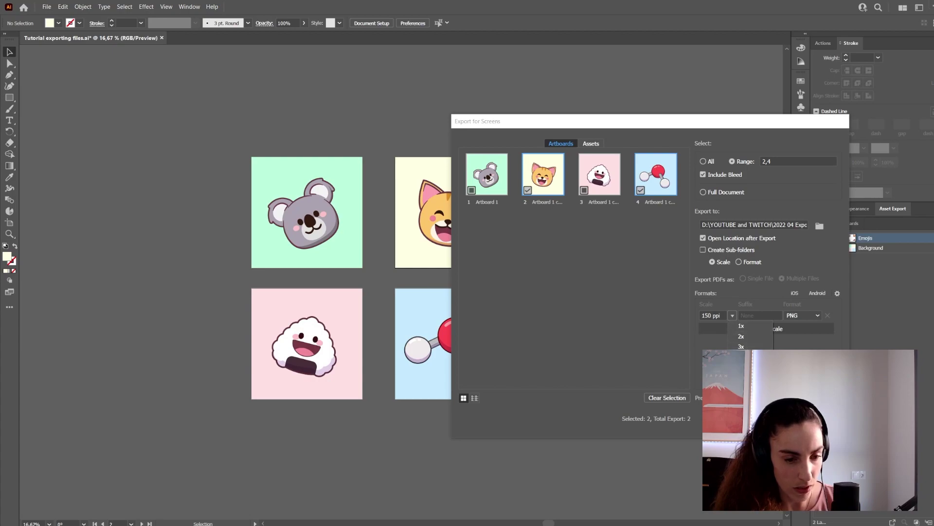
pyautogui.click(696, 336)
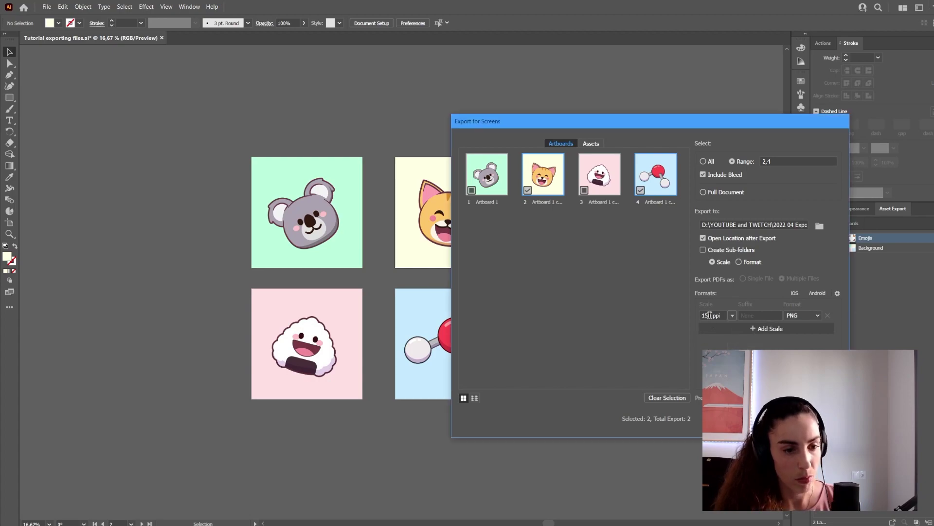
pyautogui.click(712, 315)
pyautogui.doubleClick(712, 315)
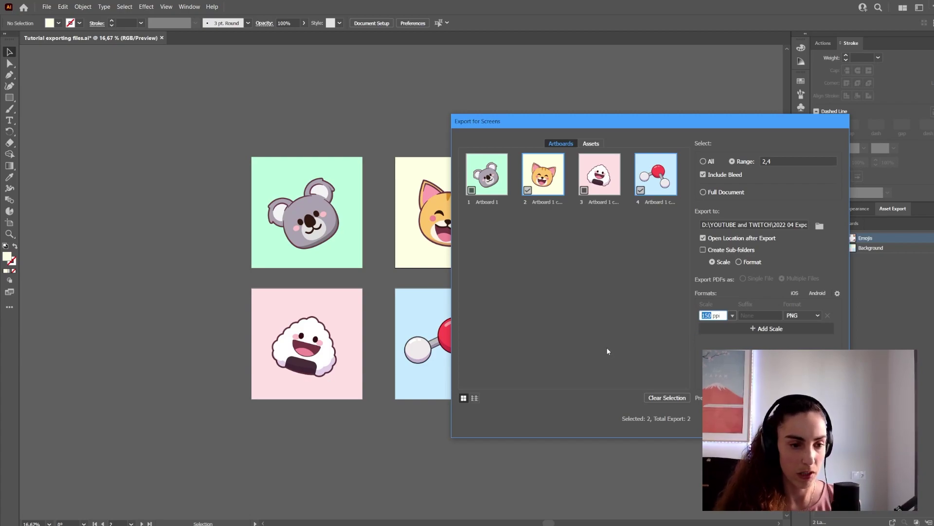
pyautogui.write('300')
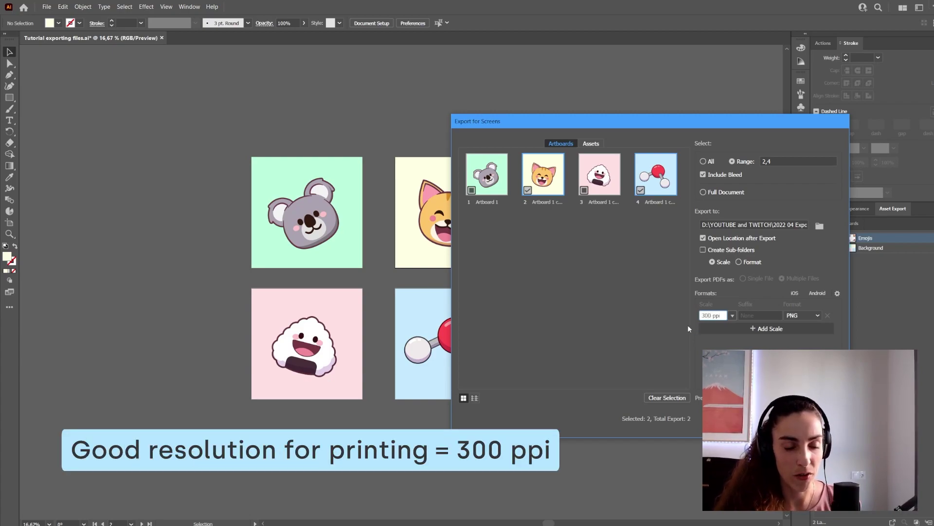
pyautogui.doubleClick(711, 315)
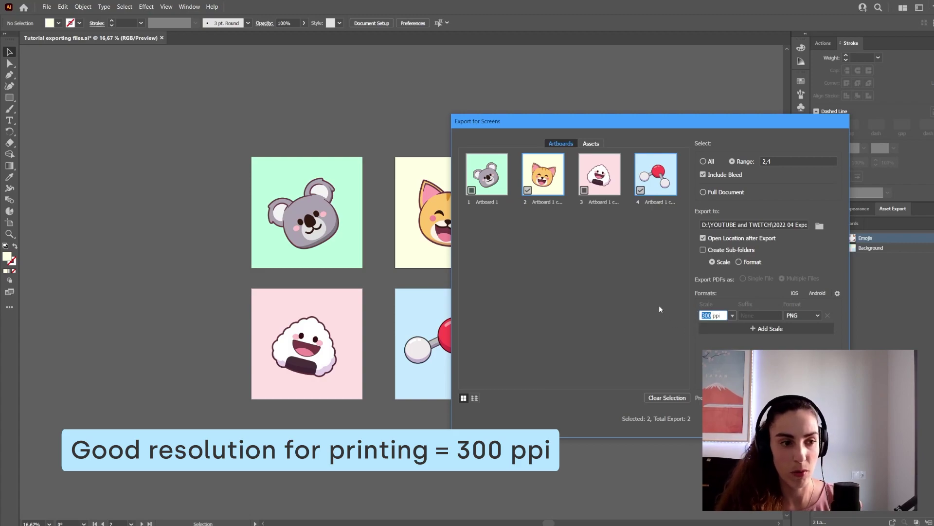
pyautogui.write('72')
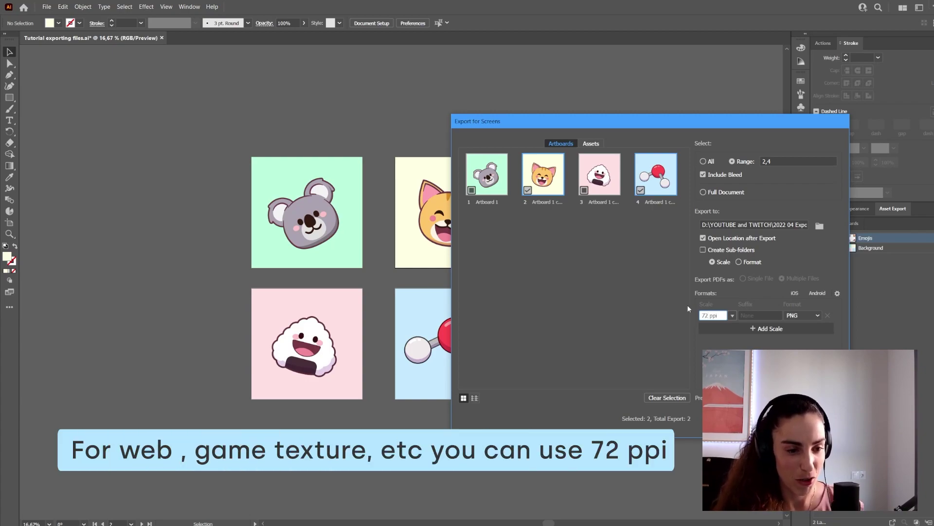
pyautogui.click(656, 322)
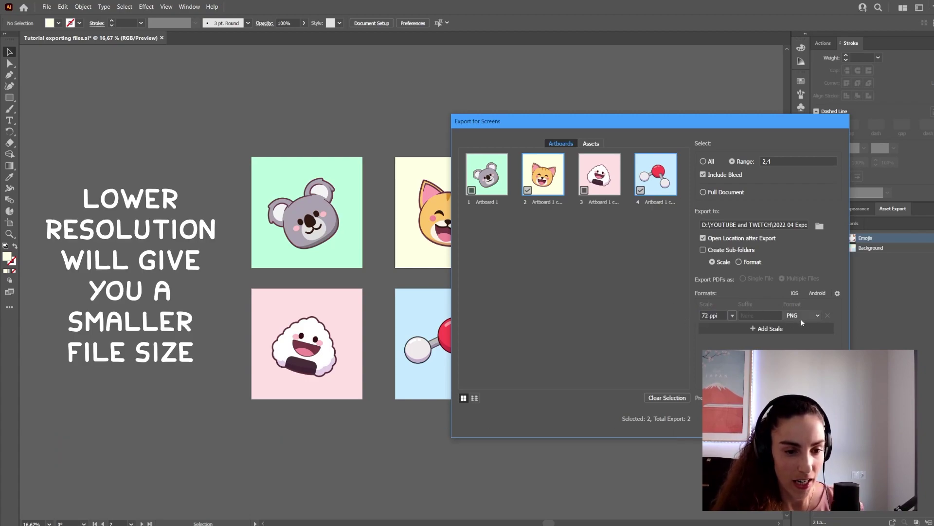
# Try JPG 100, set the format back to PNG, and untick molecule artboard 4
pyautogui.click(818, 317)
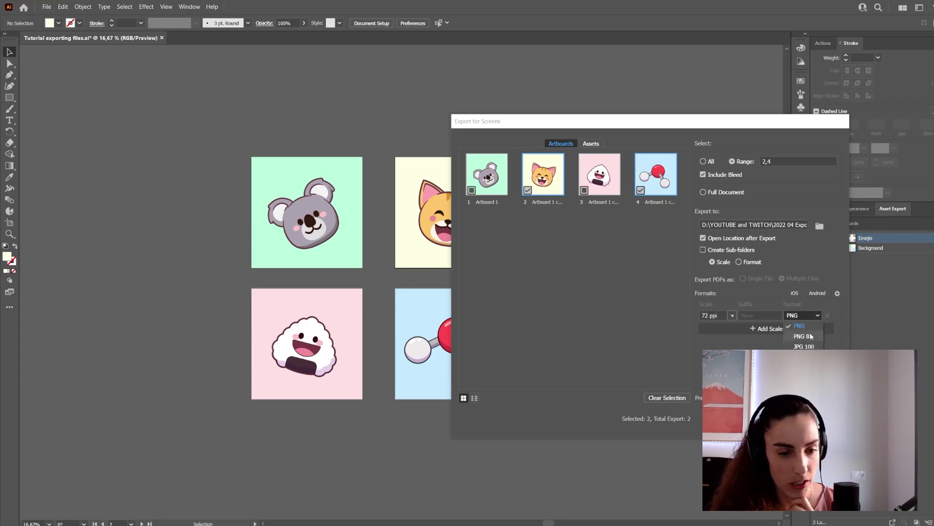
pyautogui.press('Escape')
pyautogui.press('Down')
pyautogui.press('Down')
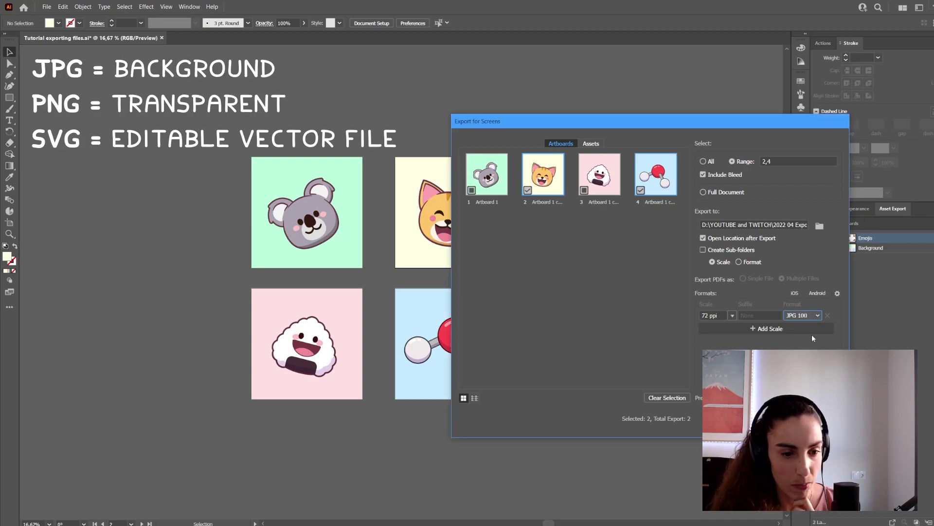
pyautogui.click(818, 316)
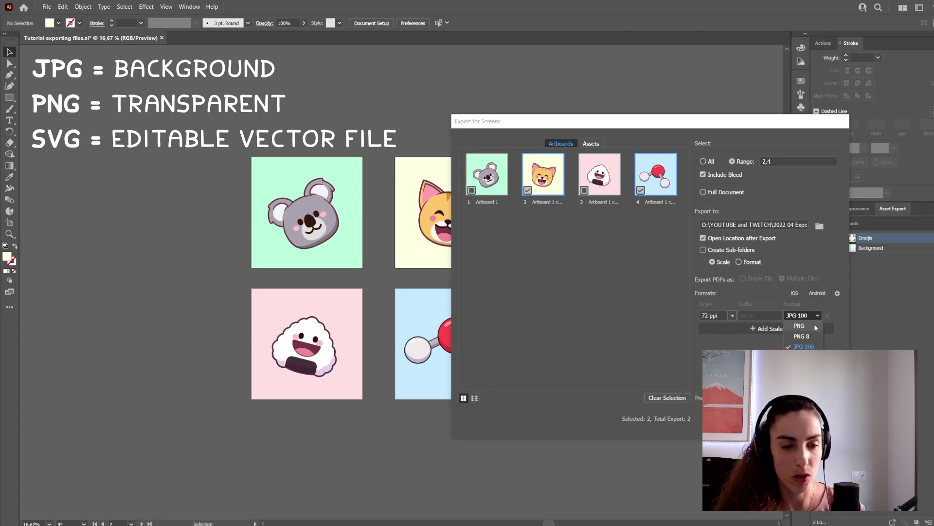
pyautogui.click(815, 327)
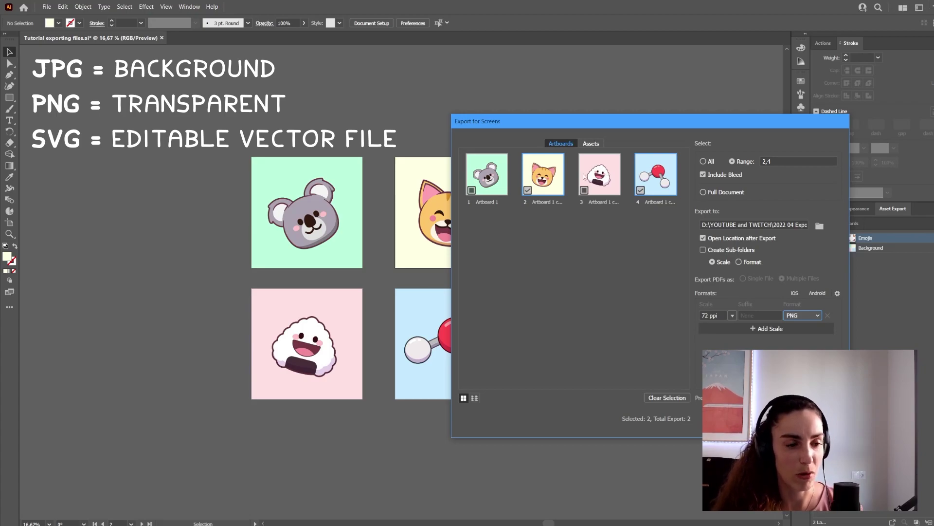
pyautogui.click(804, 316)
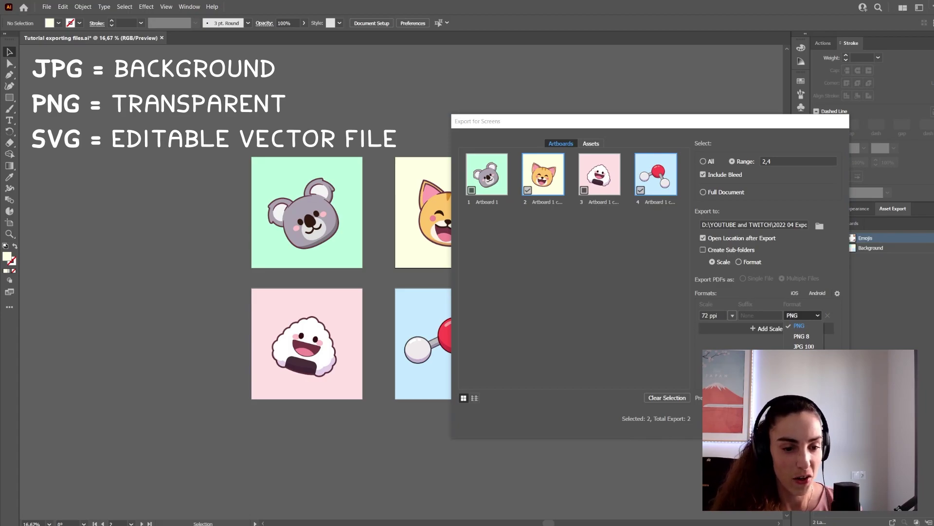
pyautogui.click(640, 190)
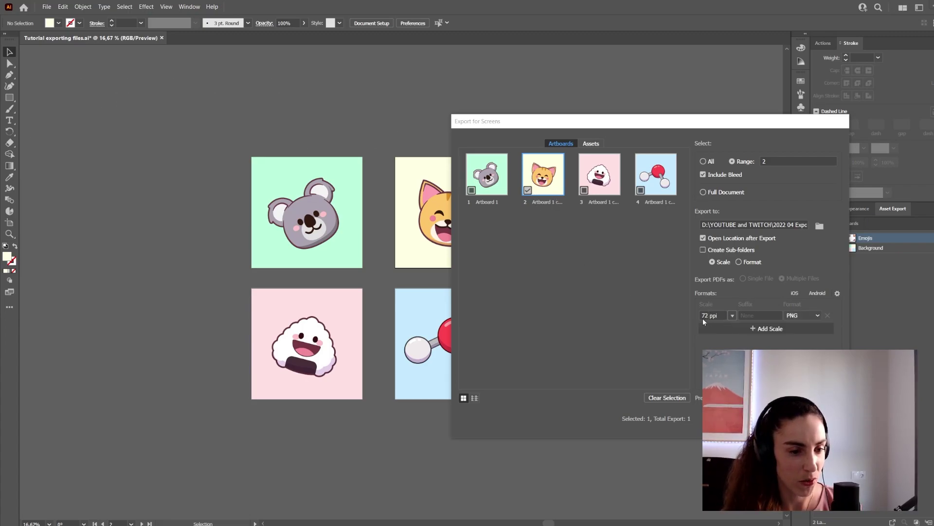
# Rename artboard 2 to 'Cat' and export it as Cat.png
pyautogui.doubleClick(551, 202)
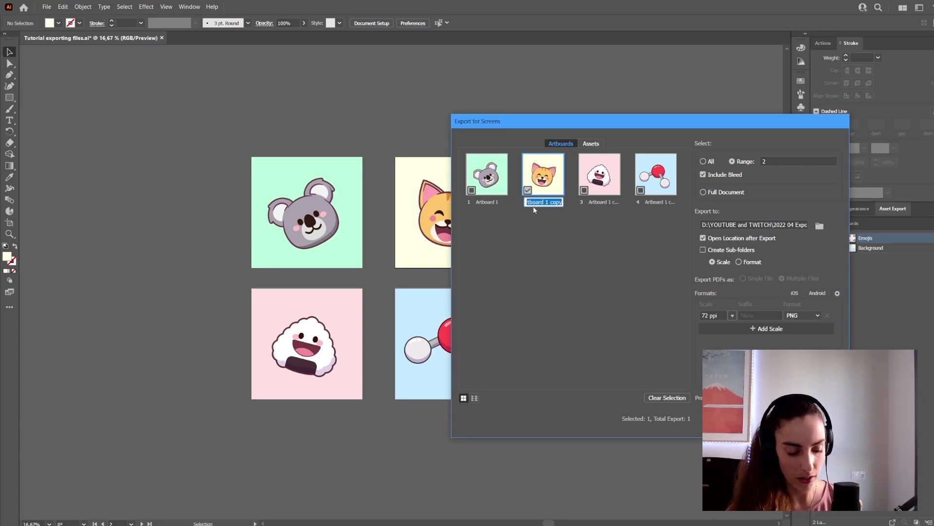
pyautogui.write('Ca')
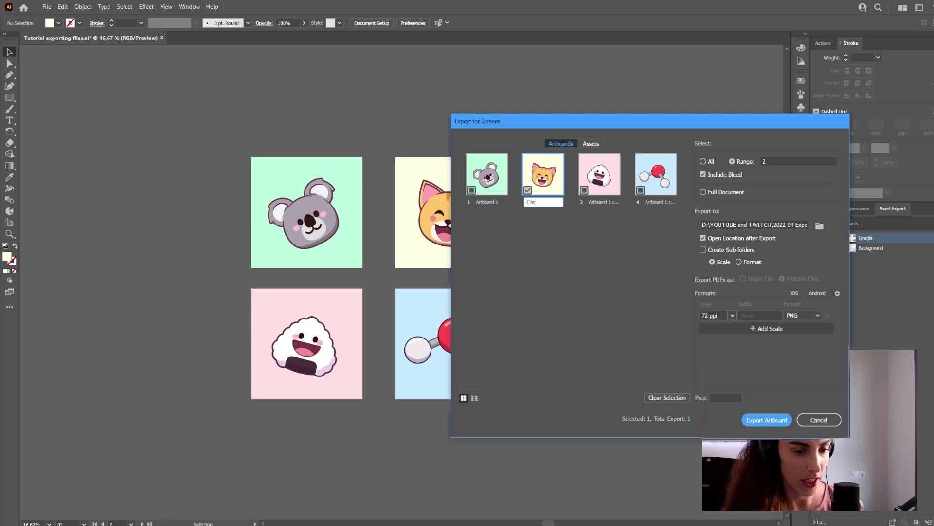
pyautogui.write('t')
pyautogui.press('Return')
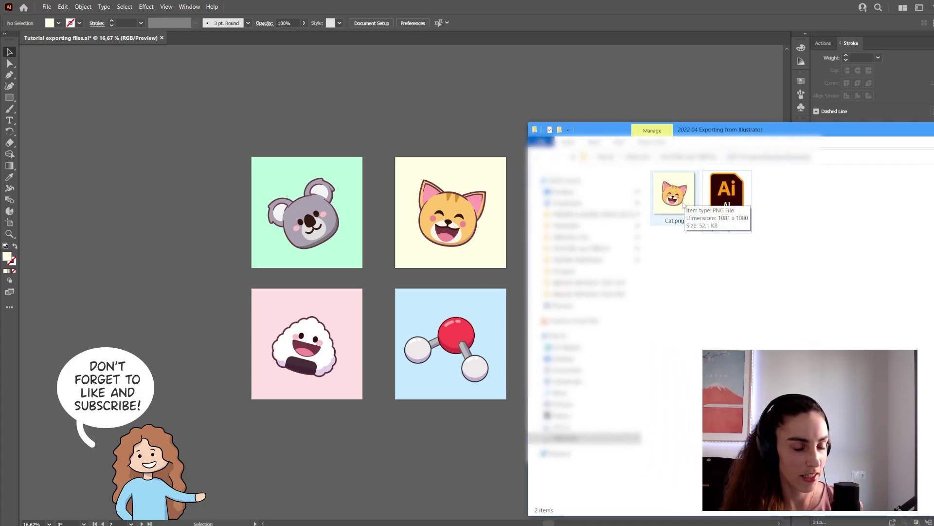
# Drag Cat.png from File Explorer onto the Illustrator canvas as a linked image
pyautogui.moveTo(685, 202); pyautogui.dragTo(193, 246)
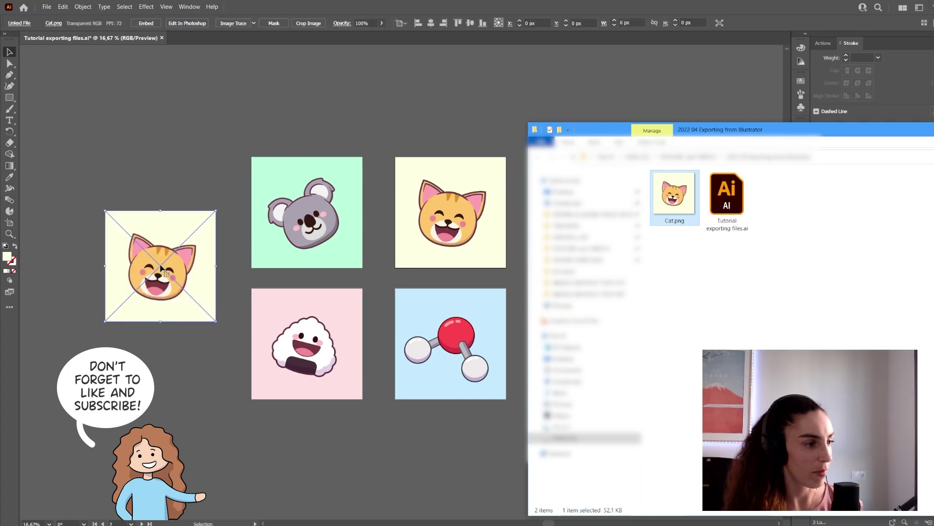
pyautogui.moveTo(85, 203); pyautogui.dragTo(157, 184)
# Position the placed Cat.png level with and just right of the top-right cat artboard, then deselect
pyautogui.click(156, 184)
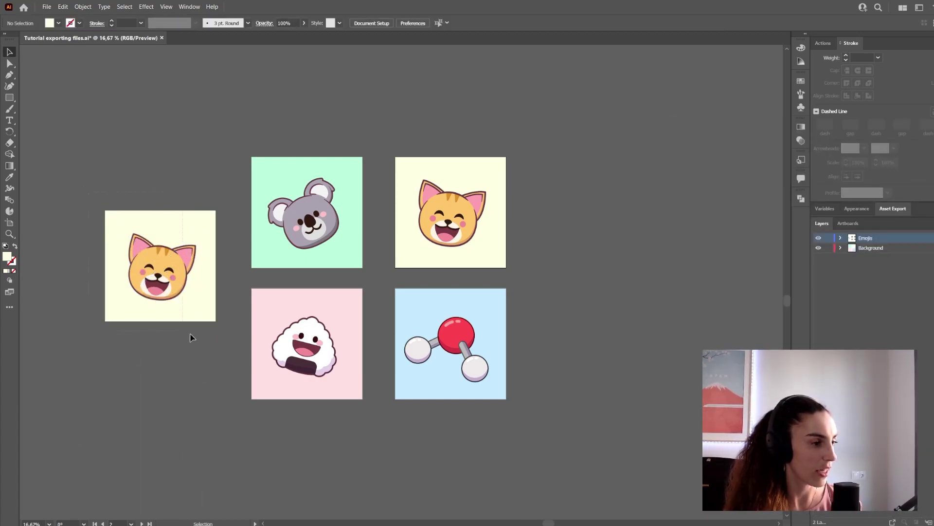
pyautogui.moveTo(192, 334); pyautogui.dragTo(475, 163)
pyautogui.moveTo(531, 130); pyautogui.dragTo(413, 252)
pyautogui.click(161, 271)
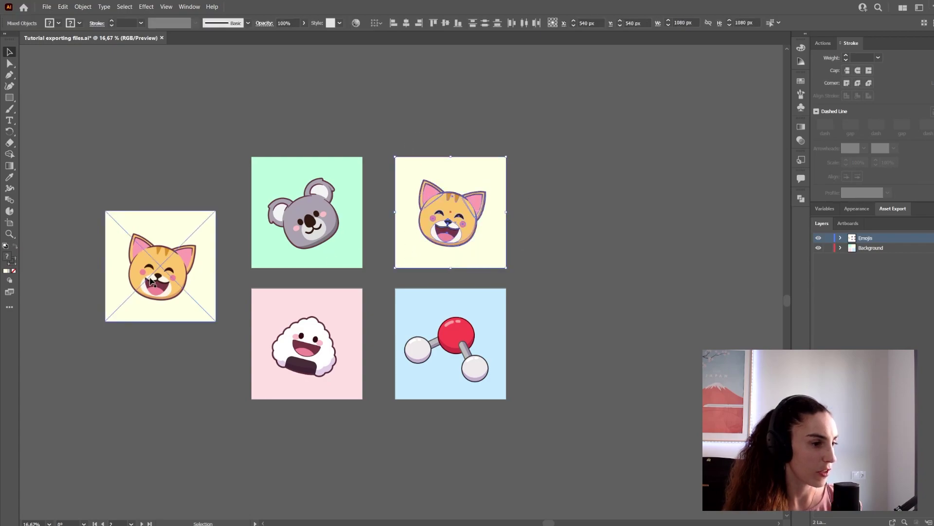
pyautogui.moveTo(161, 271); pyautogui.dragTo(588, 218)
pyautogui.moveTo(401, 285); pyautogui.dragTo(487, 247)
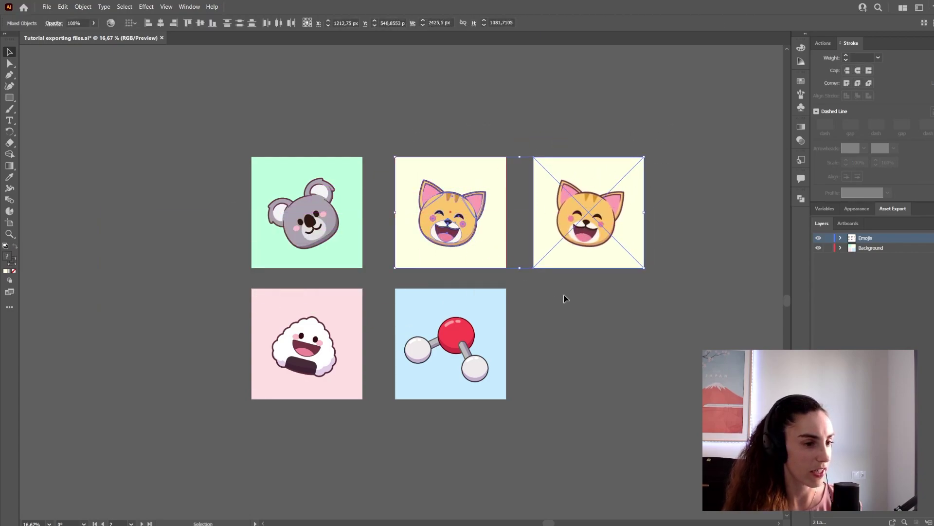
pyautogui.click(583, 309)
pyautogui.moveTo(590, 245); pyautogui.dragTo(643, 242)
pyautogui.click(662, 291)
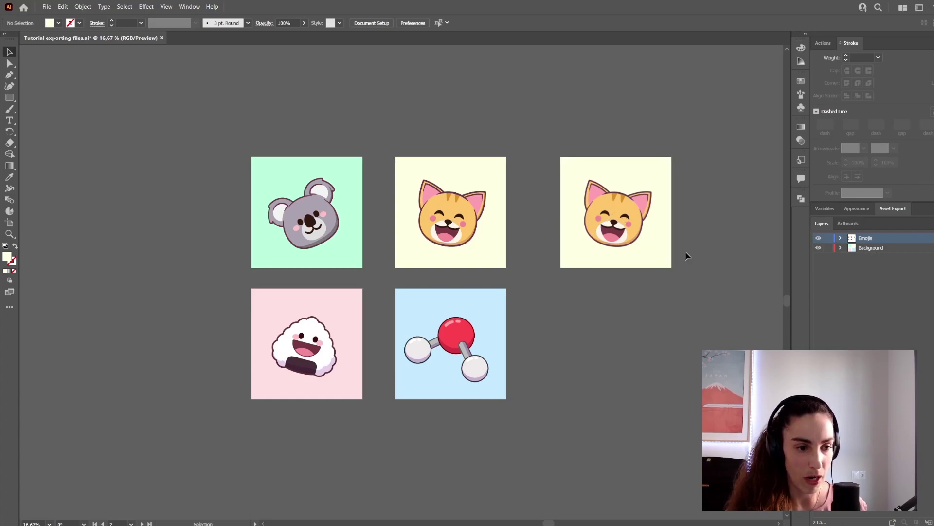
# Delete the placed Cat.png, then after previewing layer visibility, hide the Background layer
pyautogui.click(656, 244)
pyautogui.press('Delete')
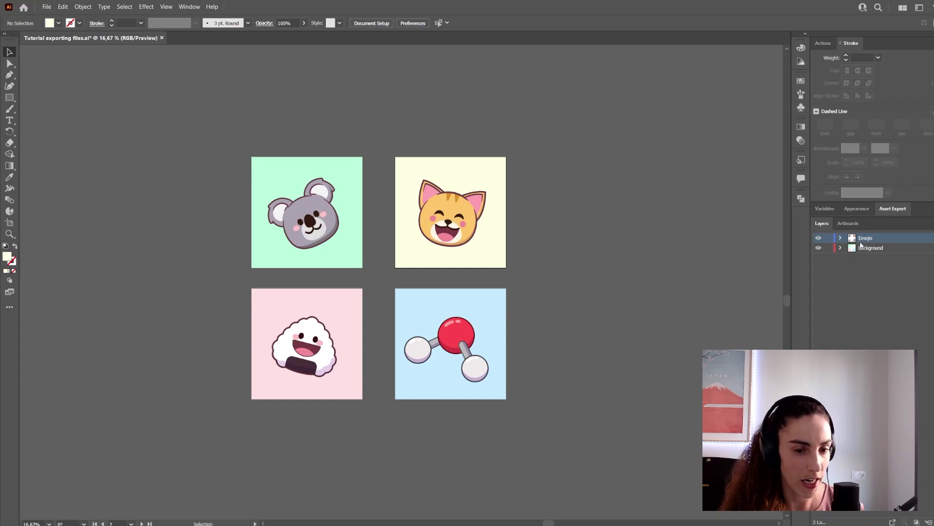
pyautogui.click(819, 239)
pyautogui.click(819, 239)
pyautogui.click(819, 248)
pyautogui.click(819, 249)
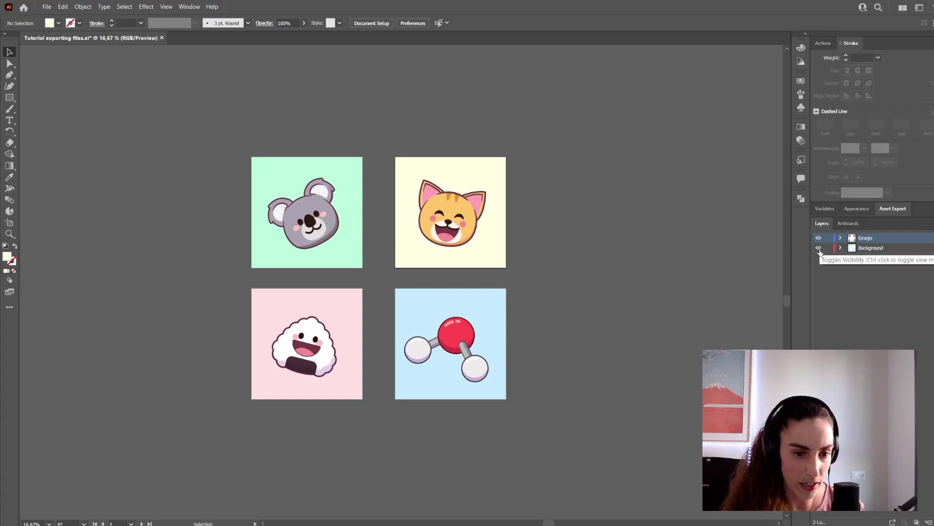
pyautogui.click(819, 249)
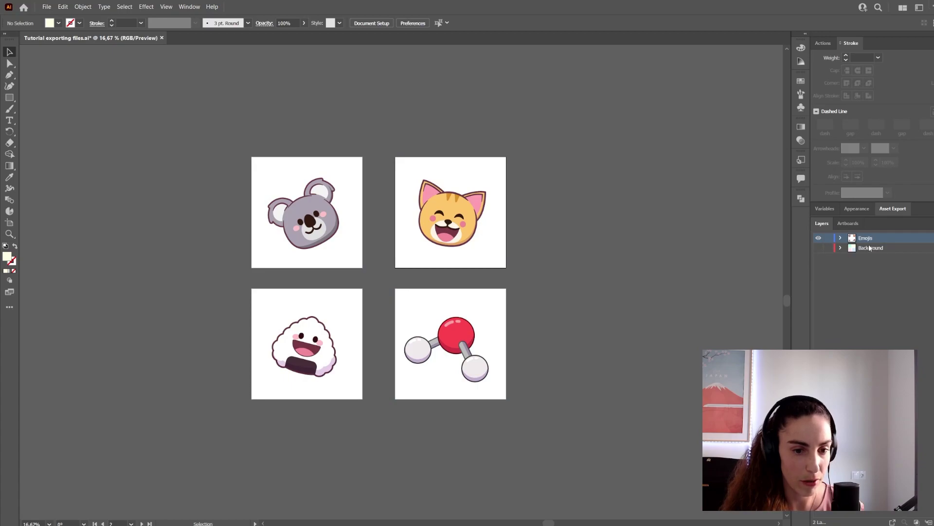
# Reopen Export for Screens, cancel replacing Cat.png, and append '_transparent' to the cat artboard name
pyautogui.click(47, 7)
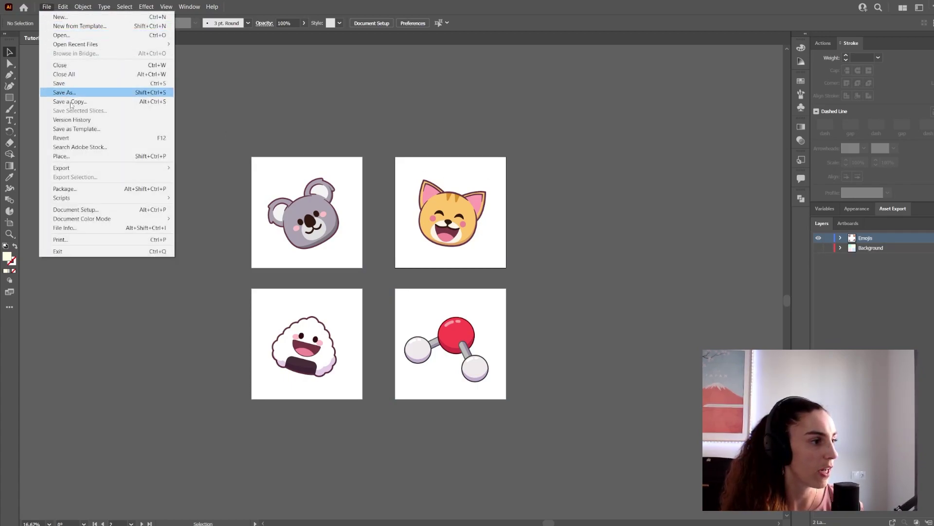
pyautogui.moveTo(161, 168)
pyautogui.click(211, 168)
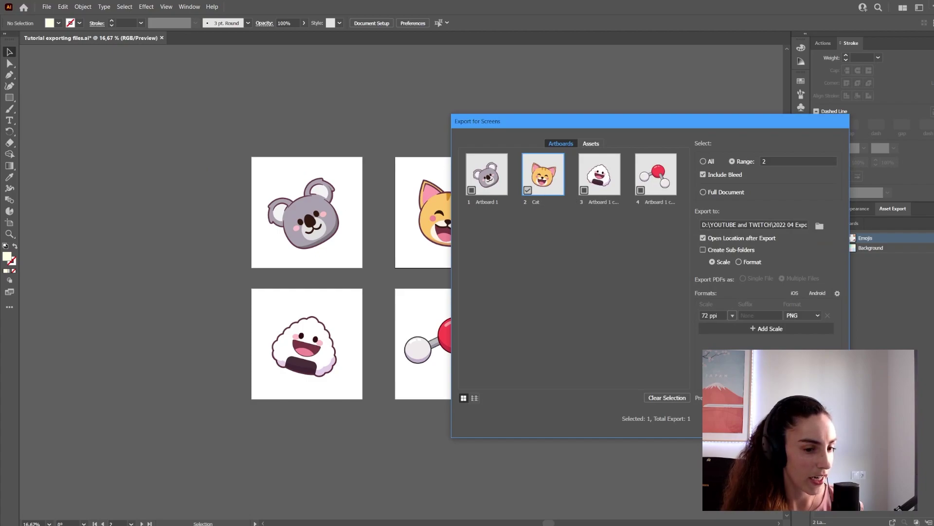
pyautogui.click(803, 418)
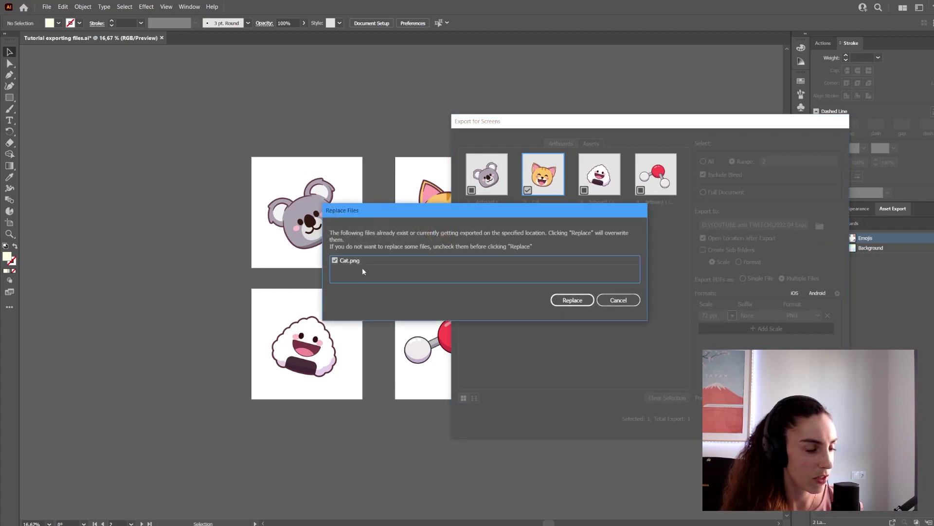
pyautogui.click(572, 299)
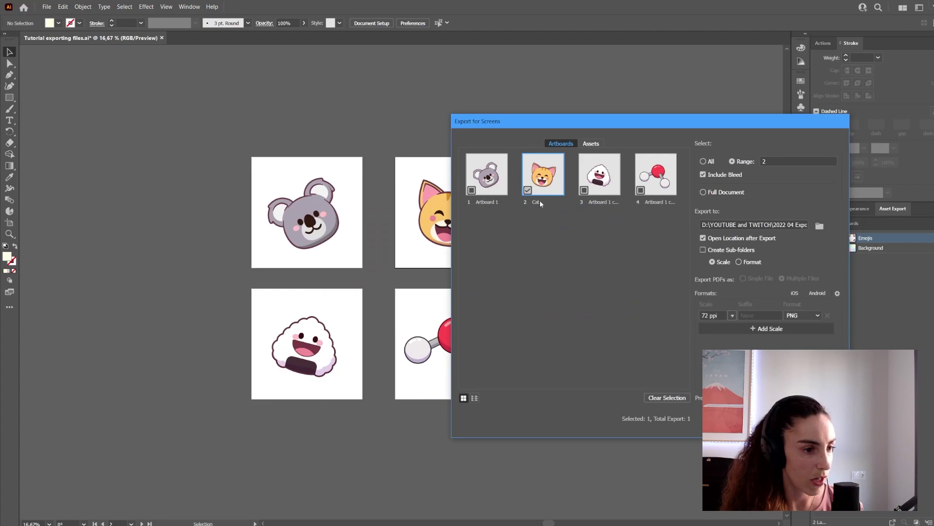
pyautogui.doubleClick(539, 200)
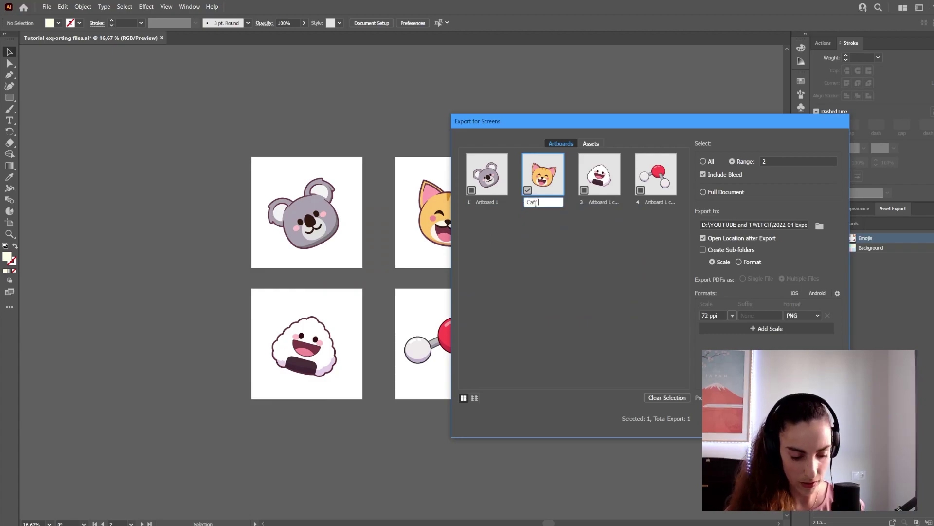
pyautogui.write('_transparent')
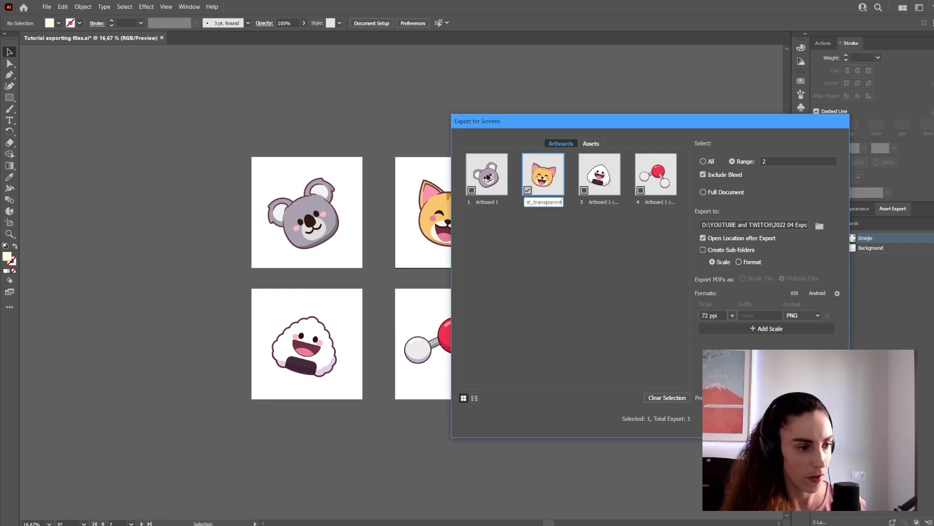
# Export Cat_transparent.png, place it over the cat artboard to check it, then delete it
pyautogui.press('Return')
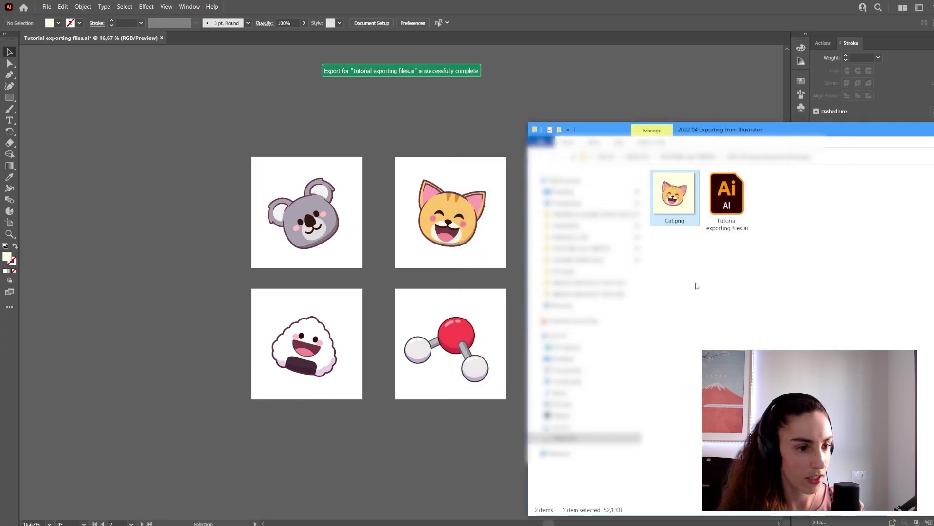
pyautogui.moveTo(729, 129); pyautogui.dragTo(652, 129)
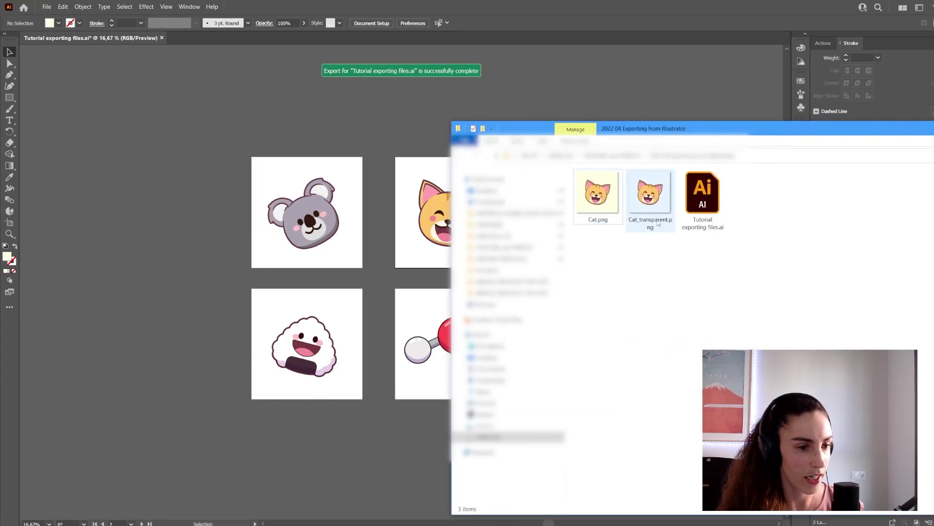
pyautogui.moveTo(650, 209); pyautogui.dragTo(198, 261)
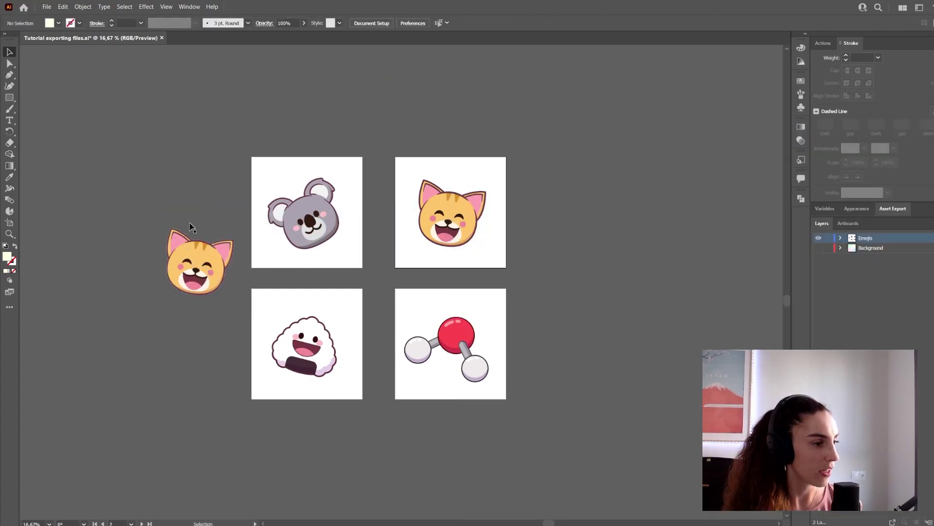
pyautogui.moveTo(197, 267); pyautogui.dragTo(492, 251)
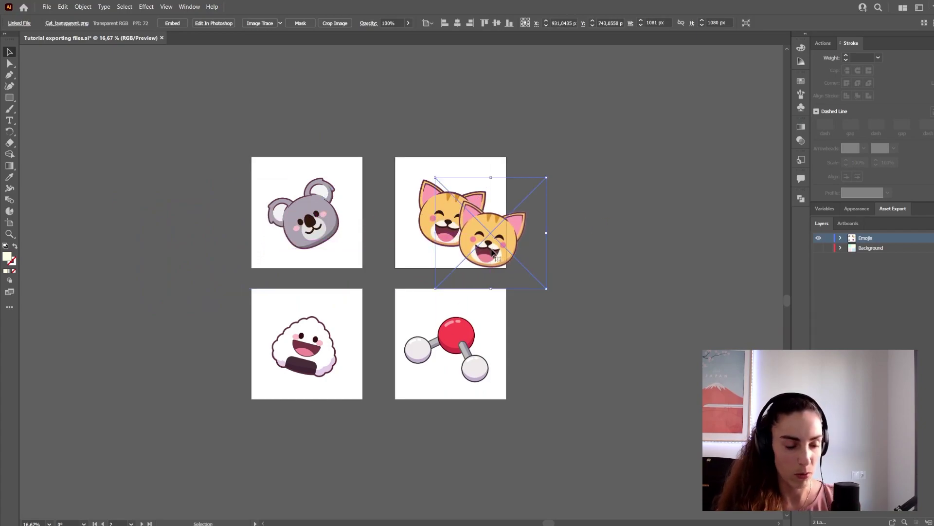
pyautogui.press('Delete')
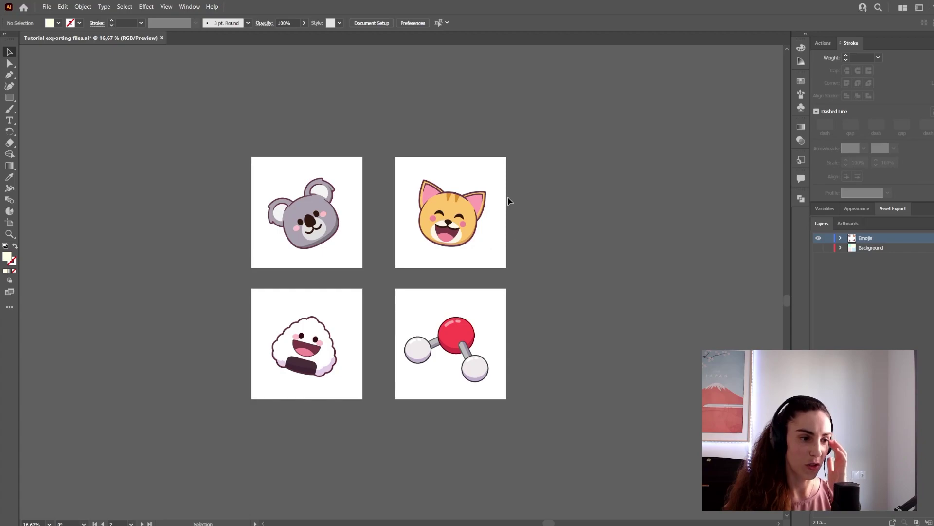
# Export the cat artboard as JPG to Cat_transparent.jpg, then cancel placing the JPG on the canvas
pyautogui.click(45, 7)
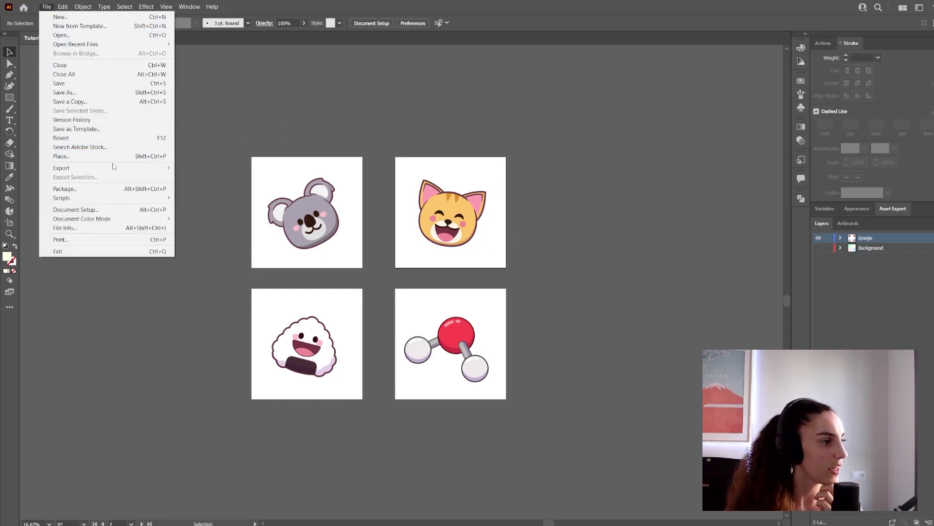
pyautogui.moveTo(113, 167)
pyautogui.click(196, 167)
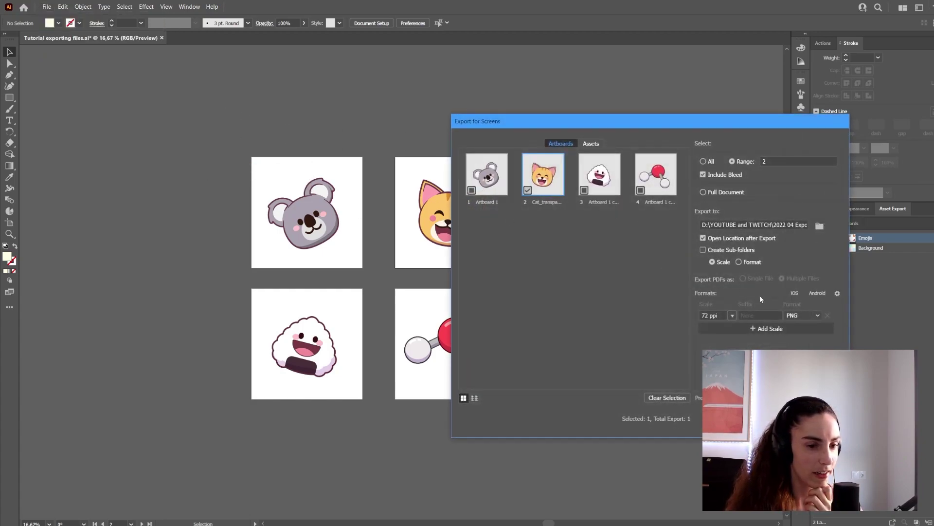
pyautogui.click(817, 315)
pyautogui.click(803, 345)
pyautogui.click(808, 418)
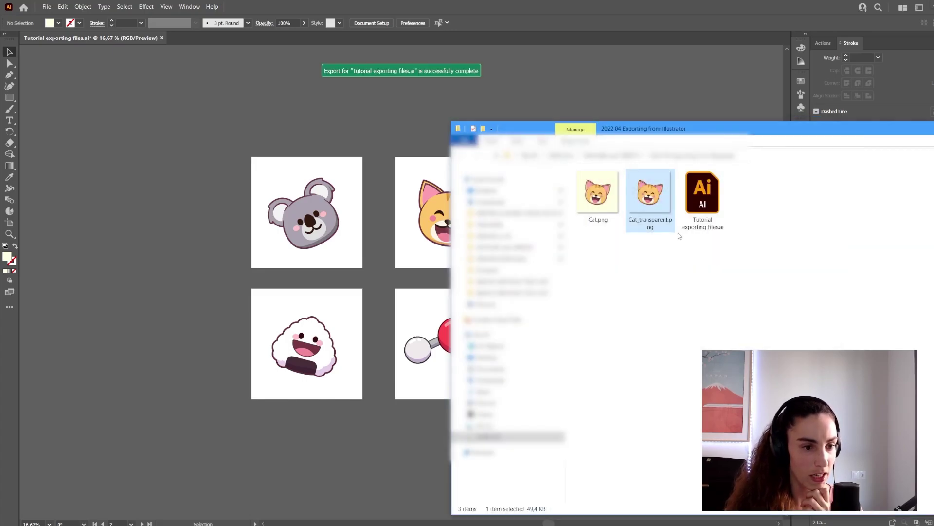
pyautogui.moveTo(650, 195); pyautogui.dragTo(257, 206)
pyautogui.press('Escape')
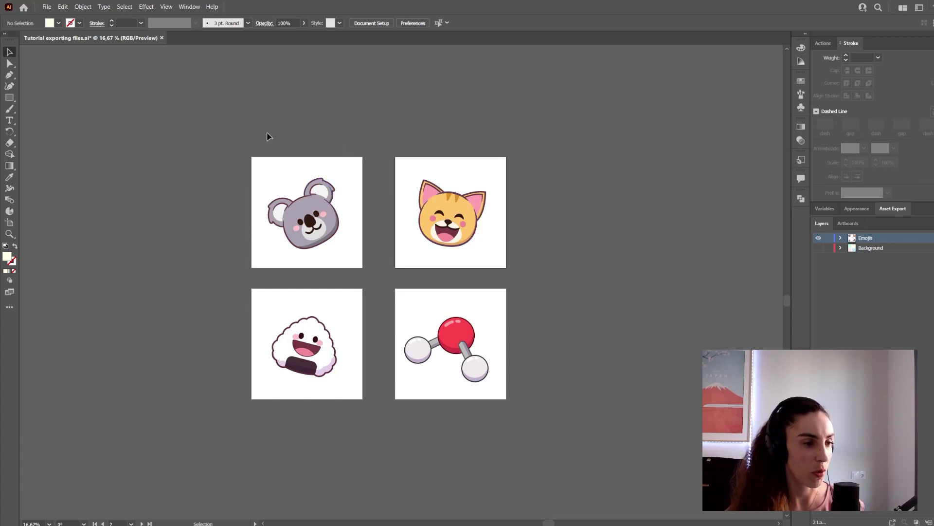
# Reopen Export for Screens and select all four emoji artboards for export
pyautogui.click(47, 7)
pyautogui.moveTo(122, 171)
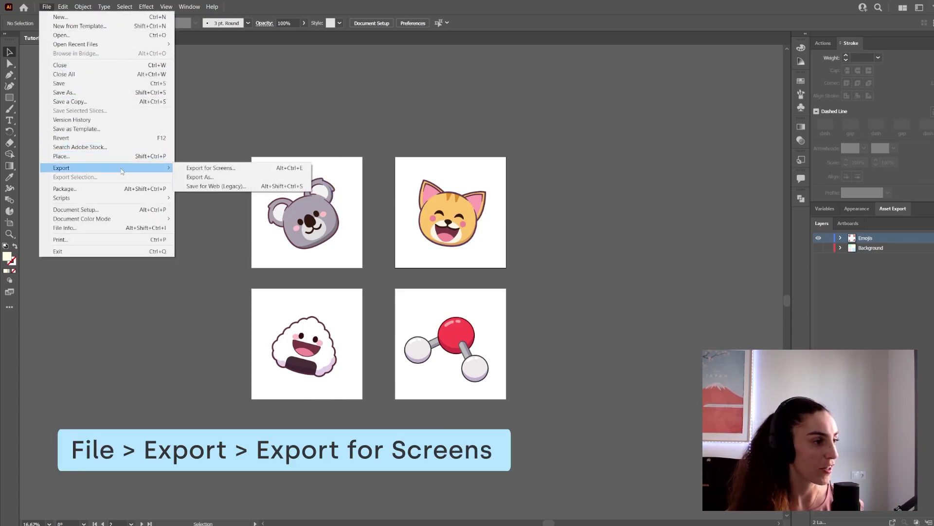
pyautogui.click(211, 168)
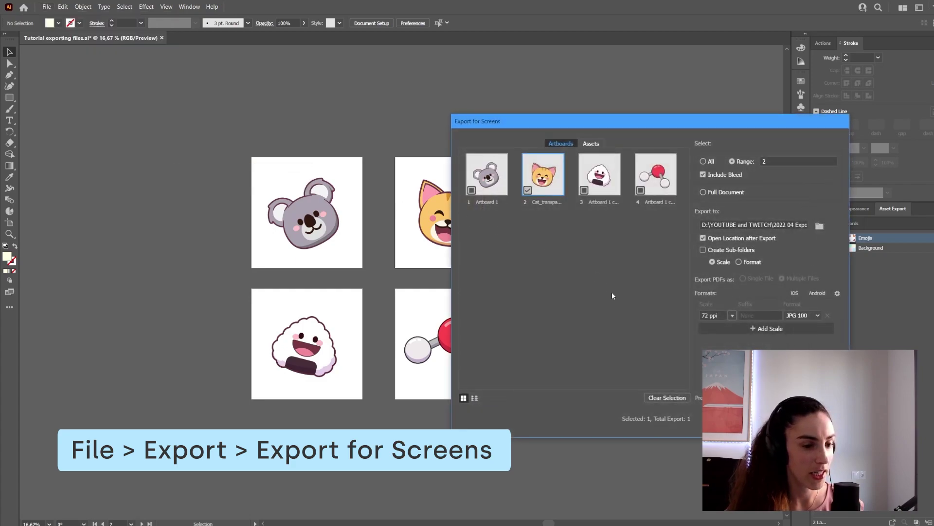
pyautogui.click(672, 399)
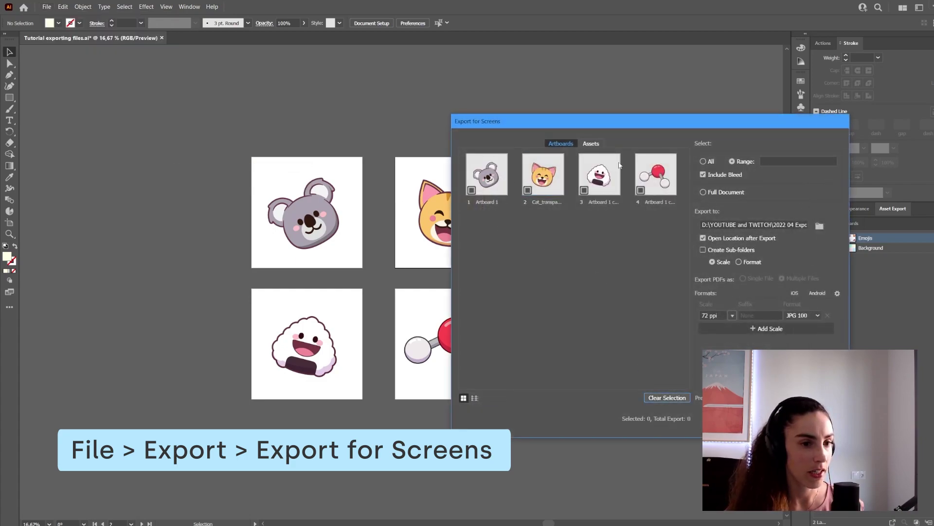
pyautogui.click(707, 161)
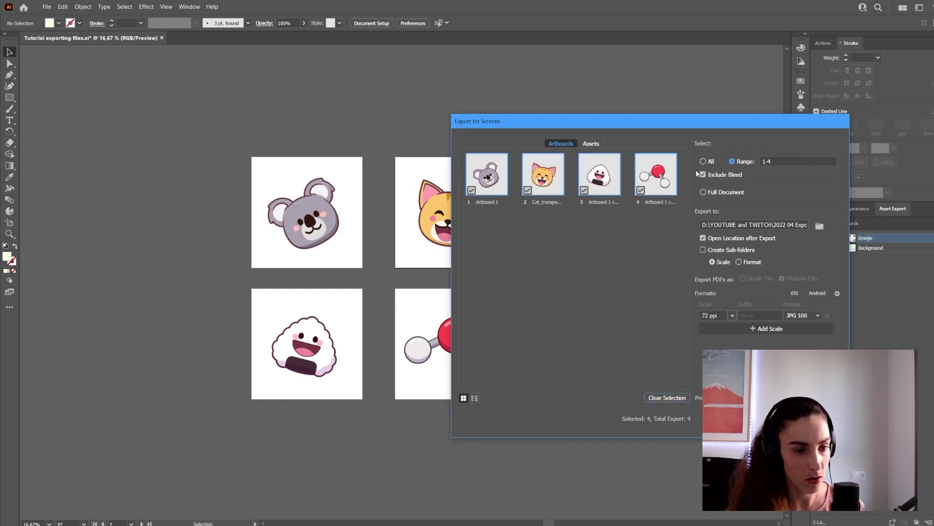
pyautogui.click(713, 160)
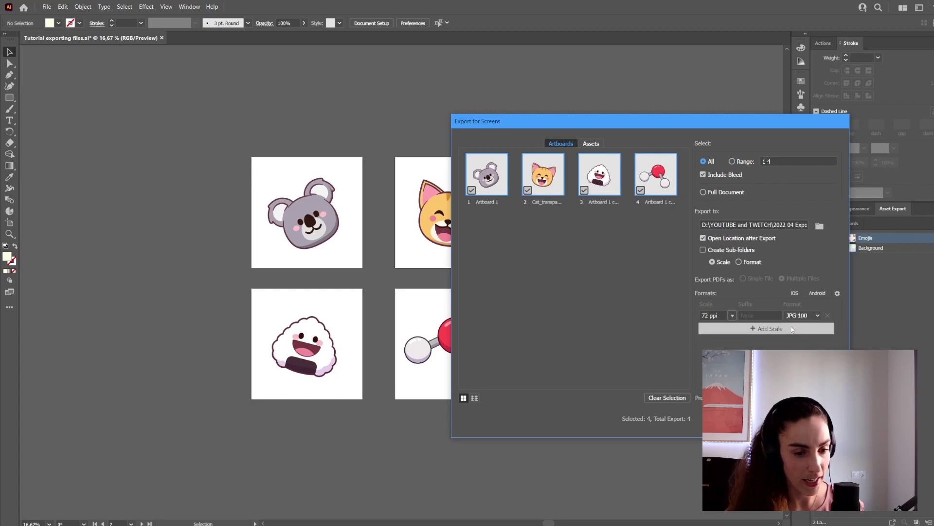
# Export them as PNG 8, replace the existing files, and return to Illustrator
pyautogui.click(802, 315)
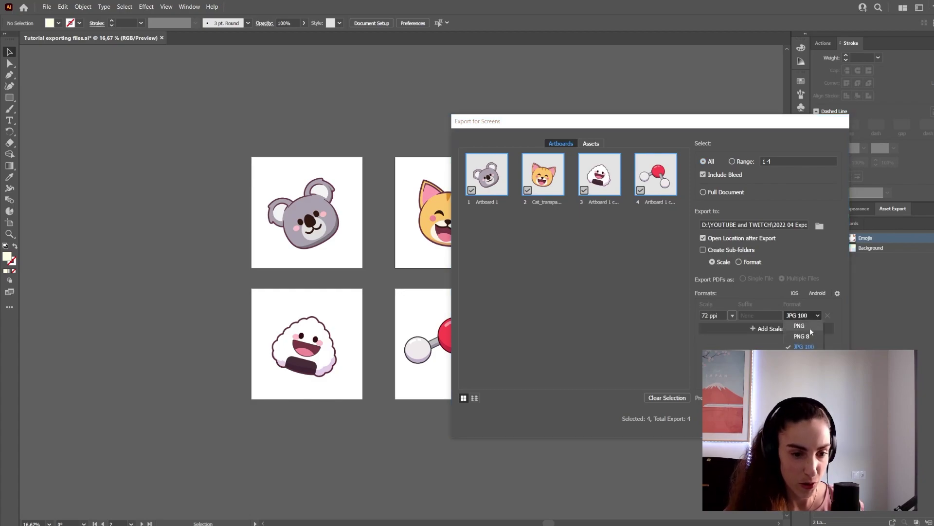
pyautogui.click(802, 336)
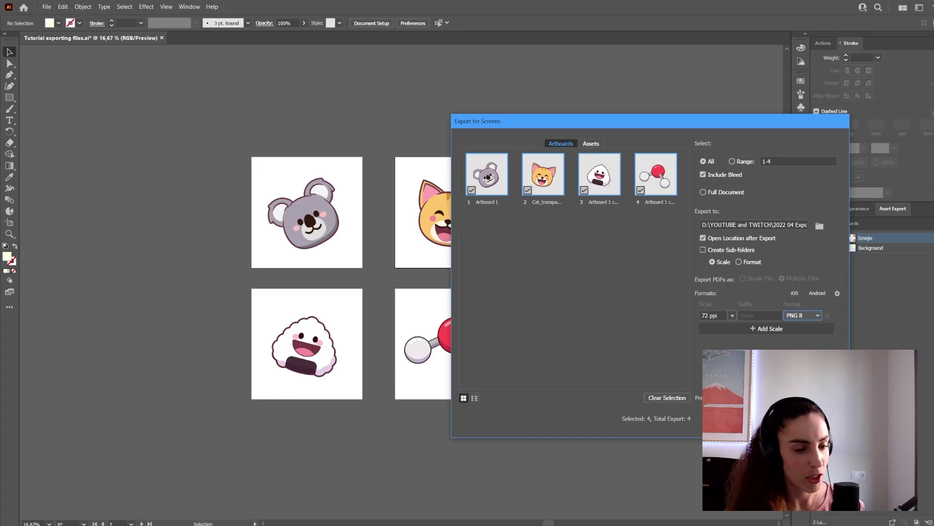
pyautogui.click(784, 419)
pyautogui.click(572, 298)
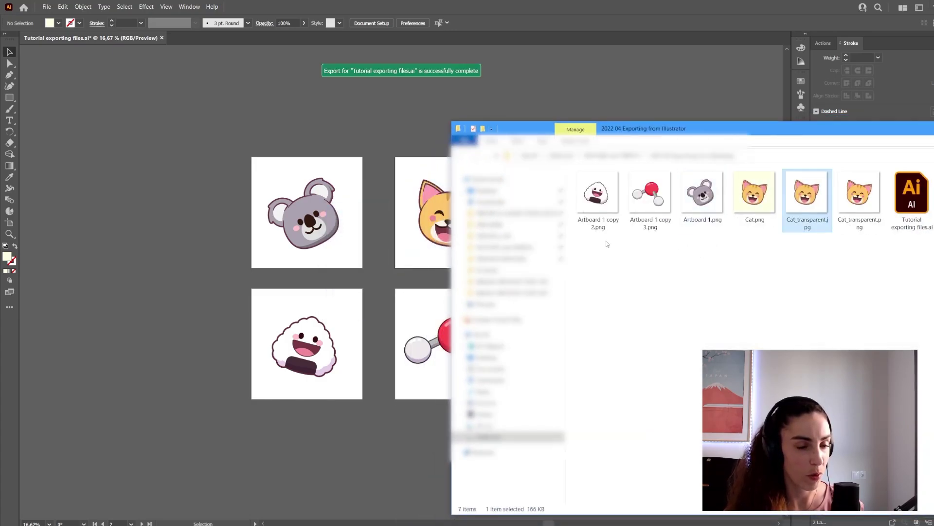
pyautogui.hotkey('alt', 'Tab')
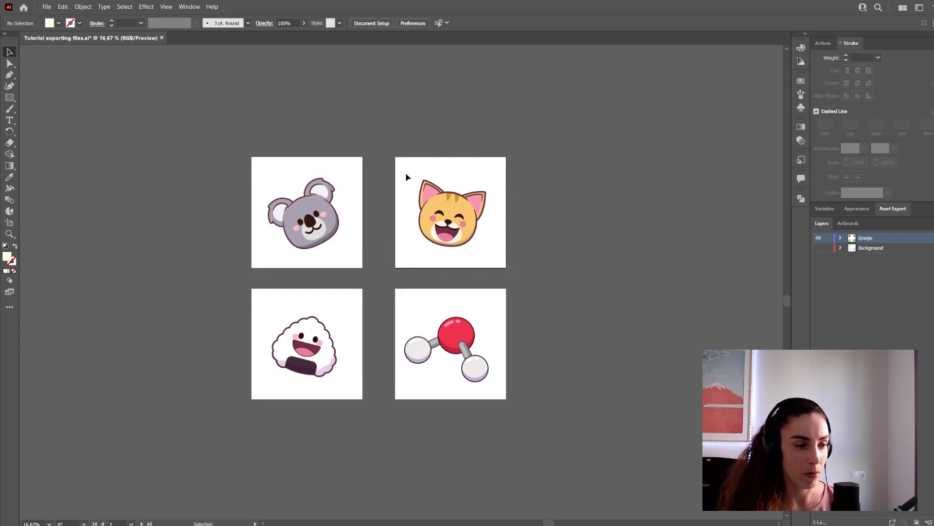
# Select and then deselect the cat emoji, and bring up Document Setup from the Control bar
pyautogui.click(479, 242)
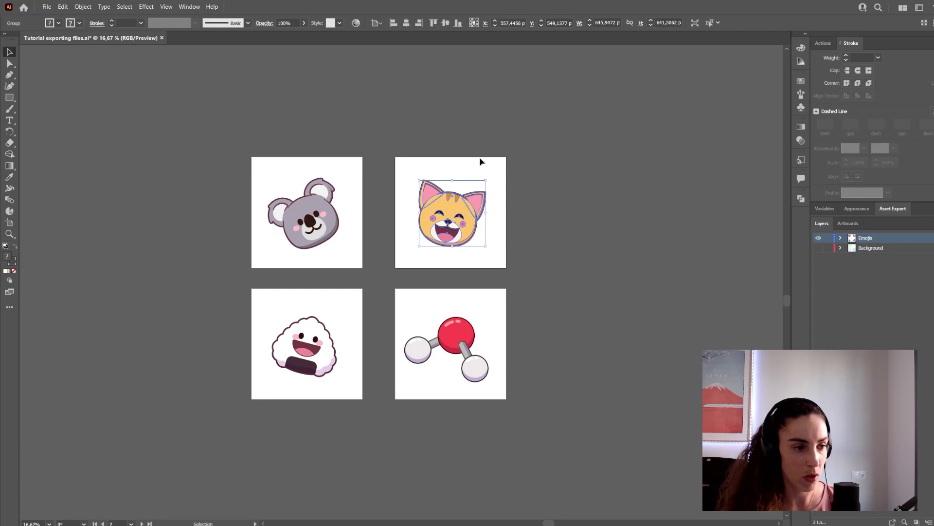
pyautogui.click(482, 266)
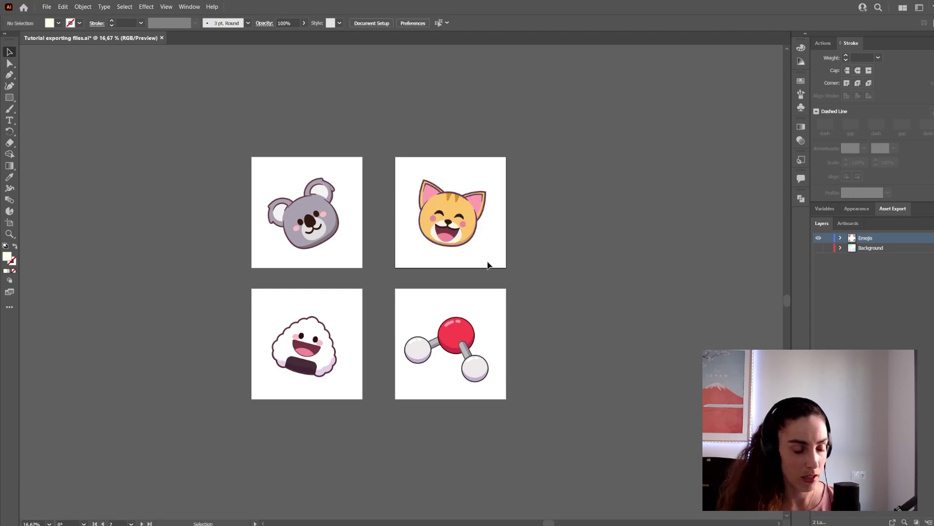
pyautogui.click(372, 22)
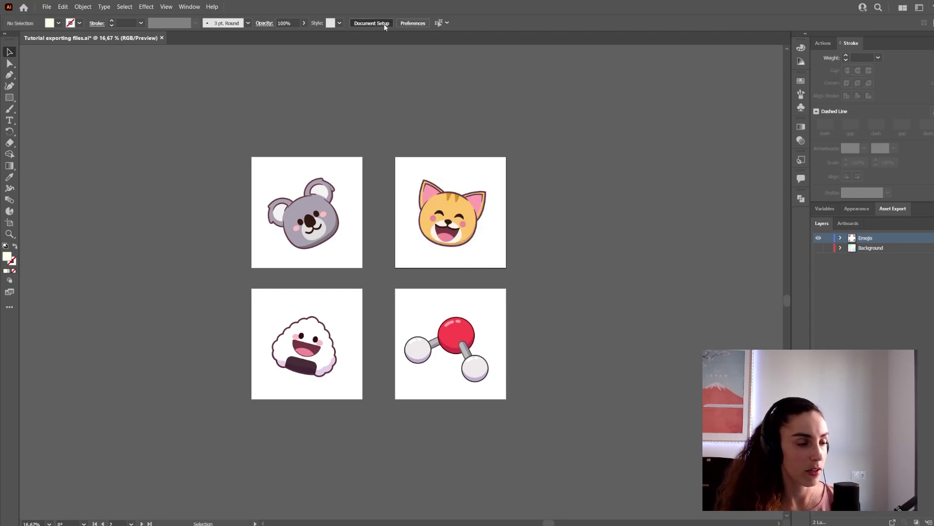
# Duplicate the Cat_transparent artboard to its right as a fifth artboard
pyautogui.click(559, 190)
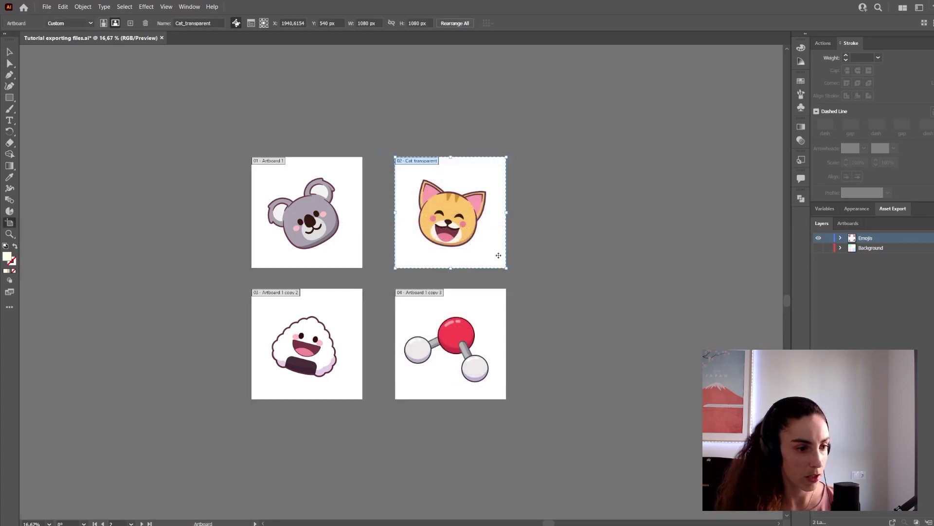
pyautogui.moveTo(496, 251); pyautogui.dragTo(623, 248)
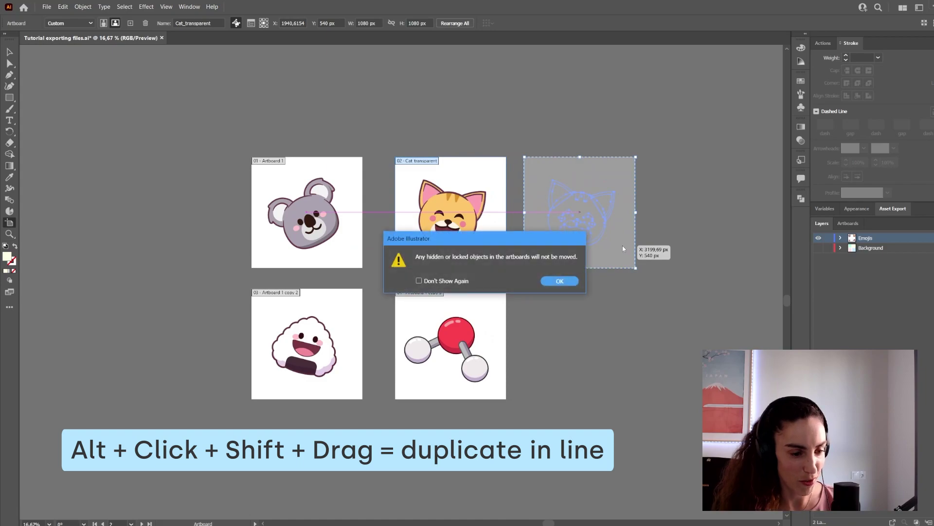
pyautogui.click(566, 281)
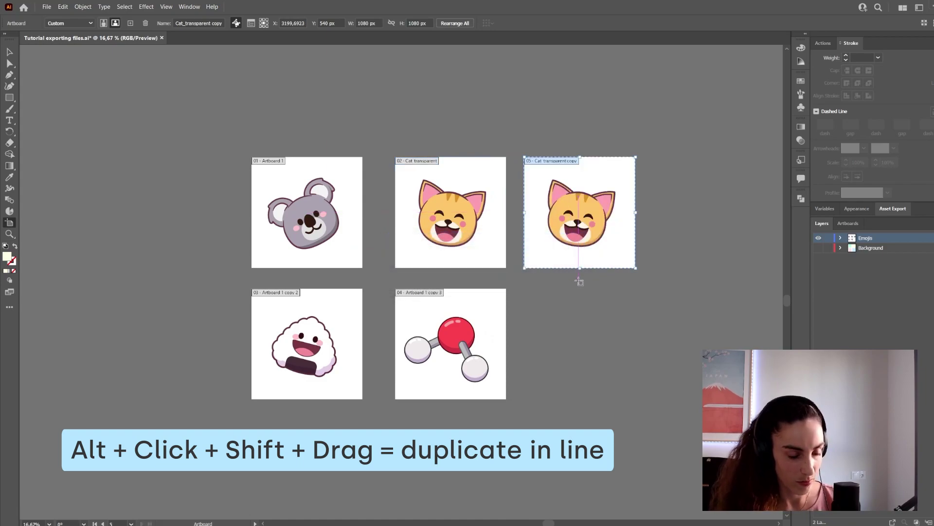
pyautogui.press('Escape')
# Scale up the copied cat so it fills the new artboard
pyautogui.click(614, 235)
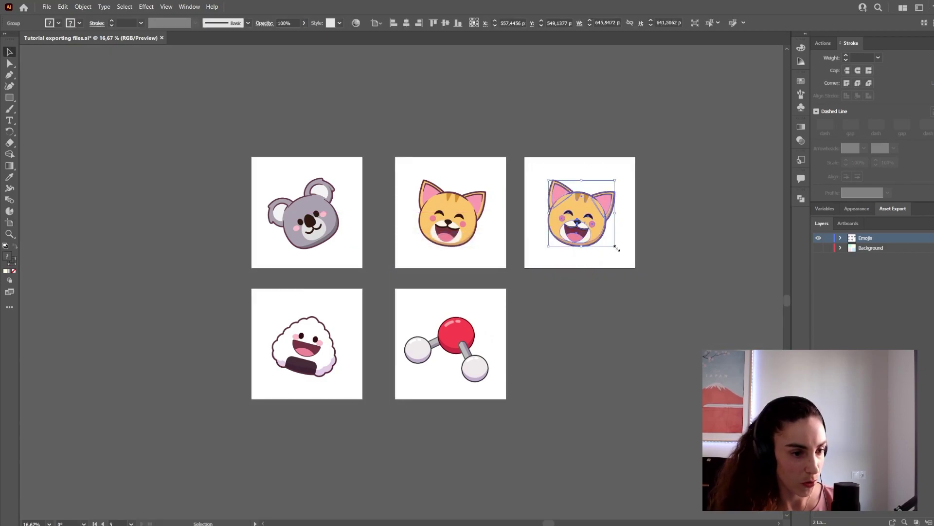
pyautogui.moveTo(618, 248); pyautogui.dragTo(636, 267)
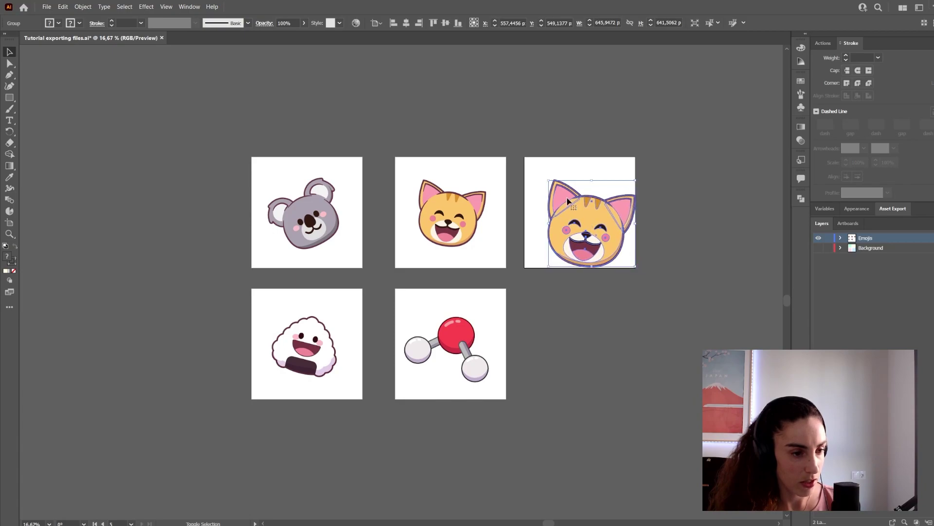
pyautogui.moveTo(546, 181); pyautogui.dragTo(522, 157)
pyautogui.click(551, 76)
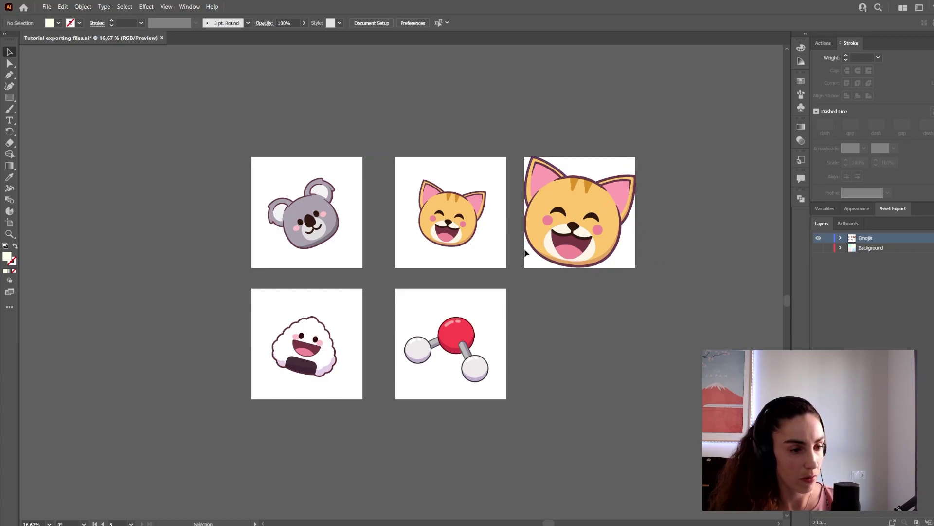
# Export only artboard 5 via Export for Screens as Cat_transparent copy.png
pyautogui.click(47, 6)
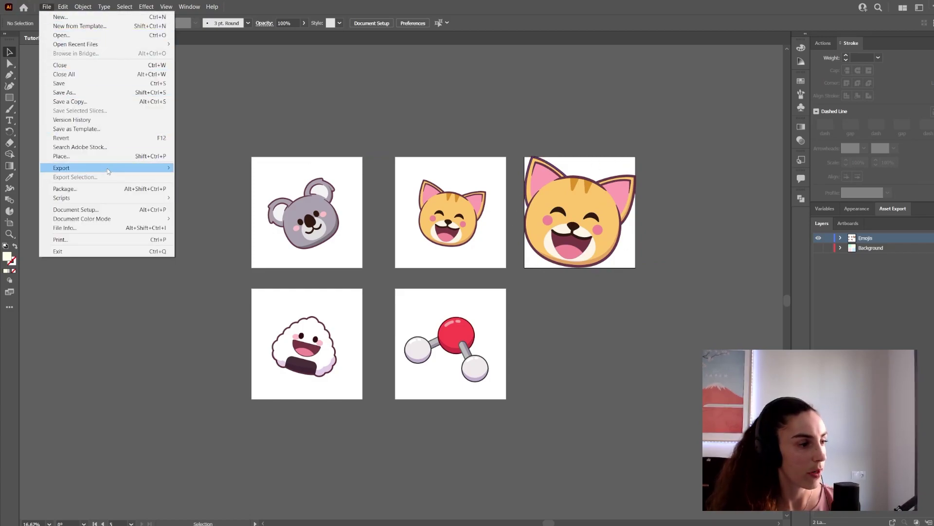
pyautogui.moveTo(108, 170)
pyautogui.click(205, 168)
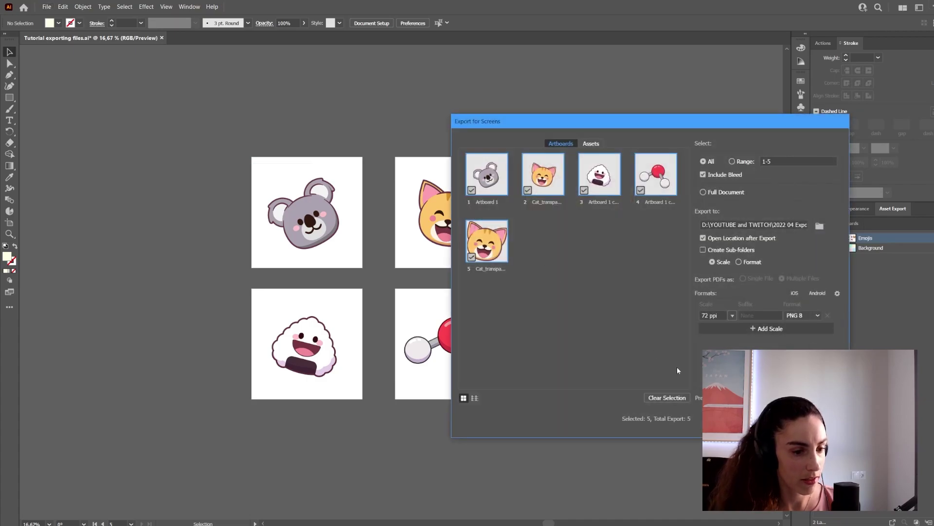
pyautogui.click(667, 397)
pyautogui.click(500, 256)
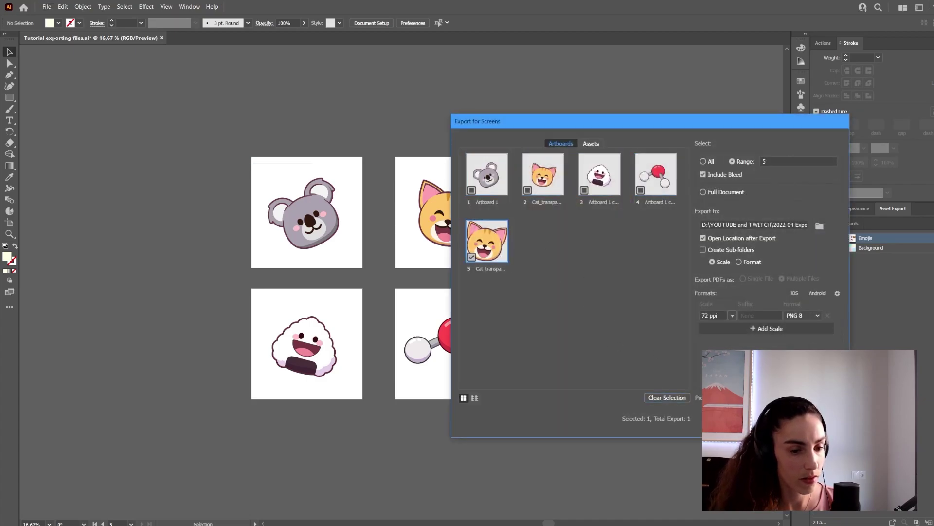
pyautogui.click(778, 418)
# Test-place the exported cat PNG left of the artboards, then delete it
pyautogui.moveTo(807, 195); pyautogui.dragTo(198, 317)
pyautogui.click(200, 354)
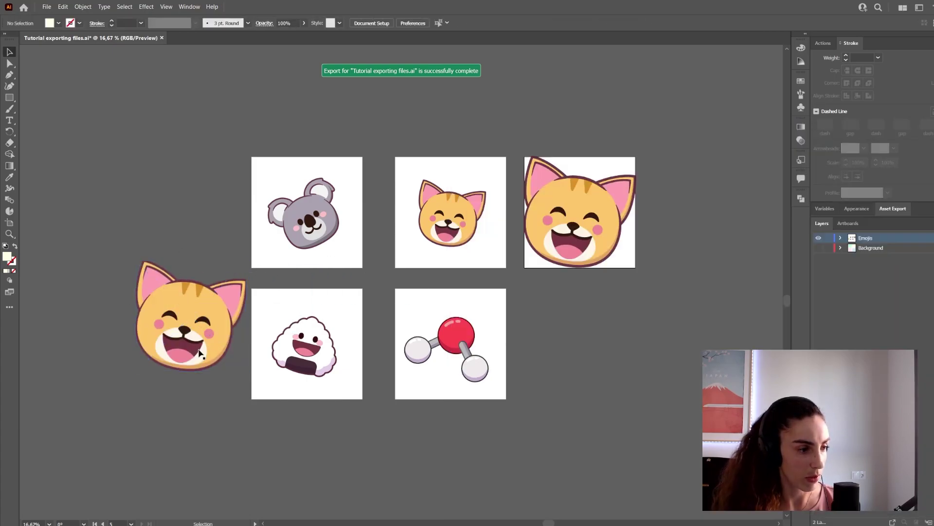
pyautogui.click(200, 354)
pyautogui.press('Delete')
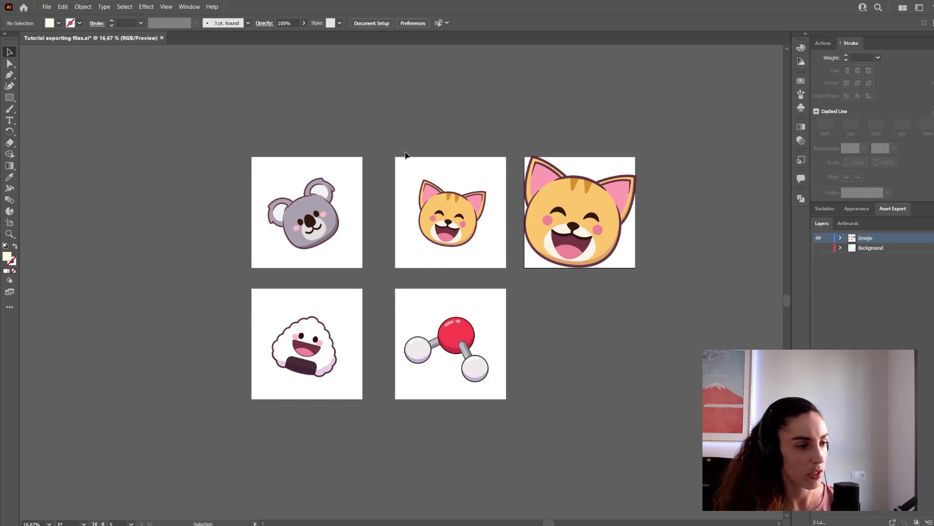
# Export the selected cat via Export Selection at 72 ppi, naming the asset 'cat test'
pyautogui.moveTo(495, 257); pyautogui.dragTo(484, 244)
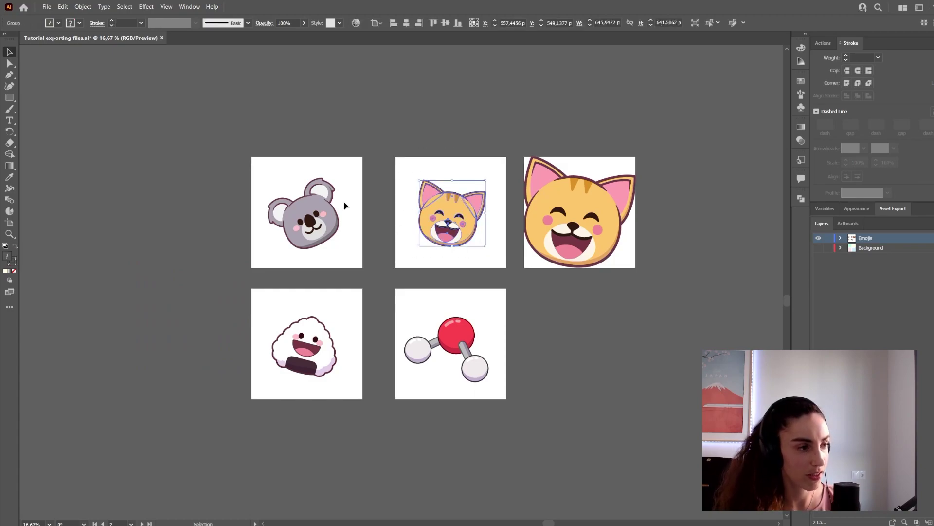
pyautogui.click(47, 6)
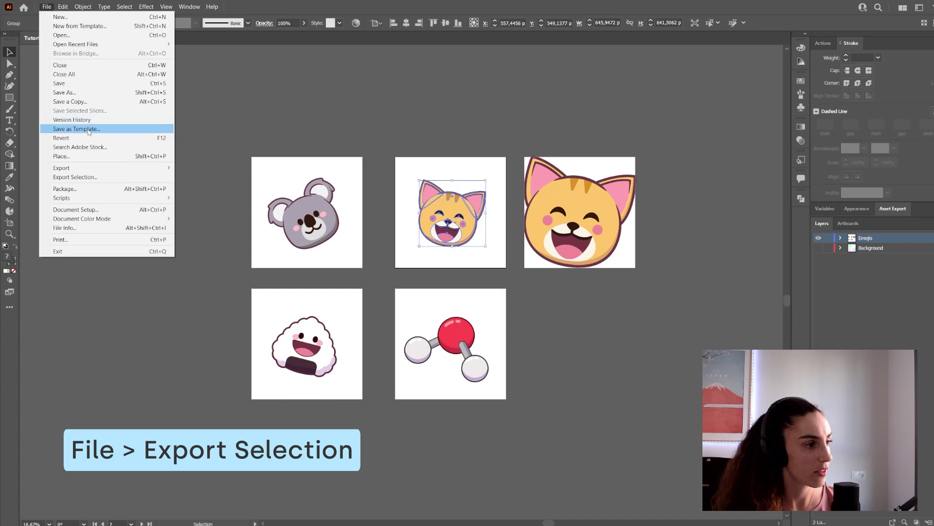
pyautogui.click(102, 176)
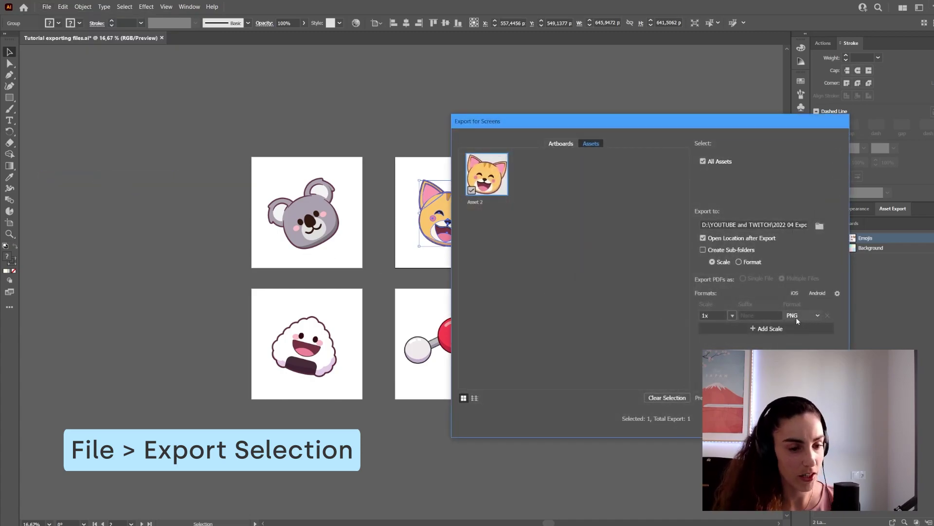
pyautogui.click(713, 316)
pyautogui.write('7')
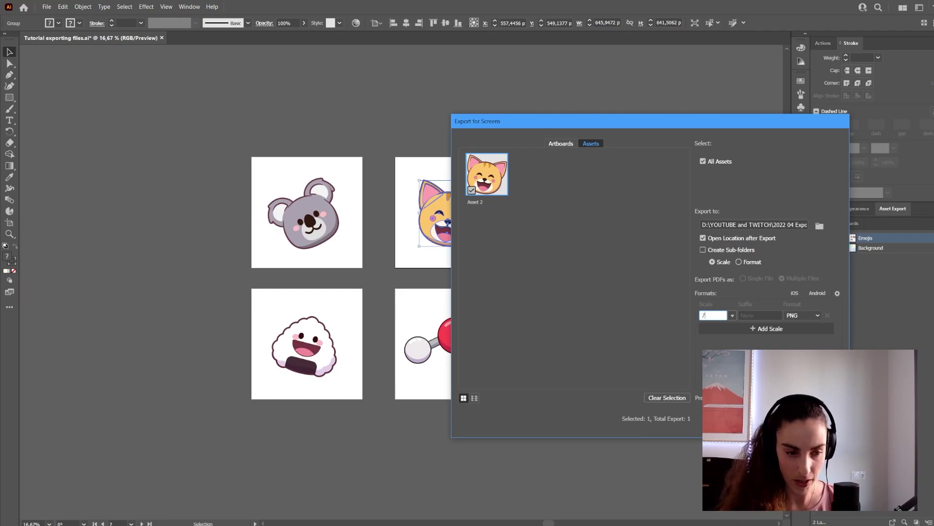
pyautogui.write('2 ppi')
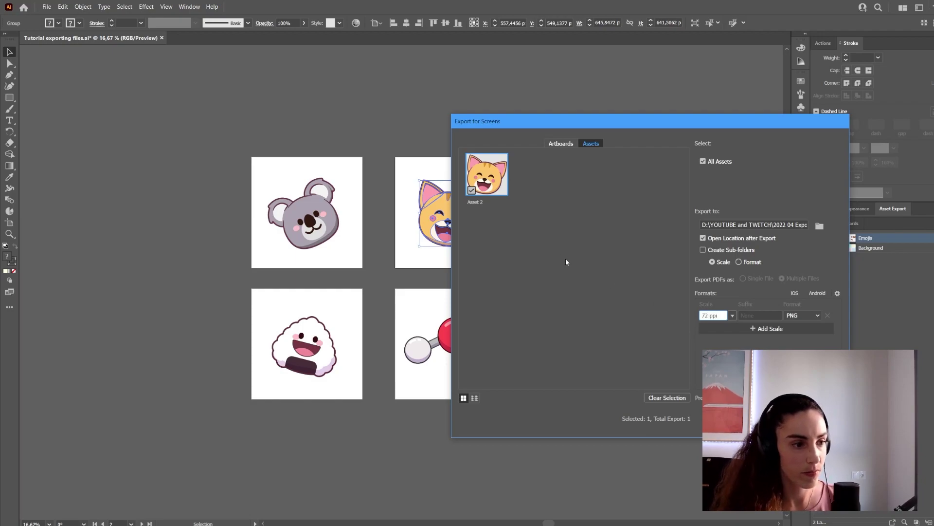
pyautogui.doubleClick(475, 201)
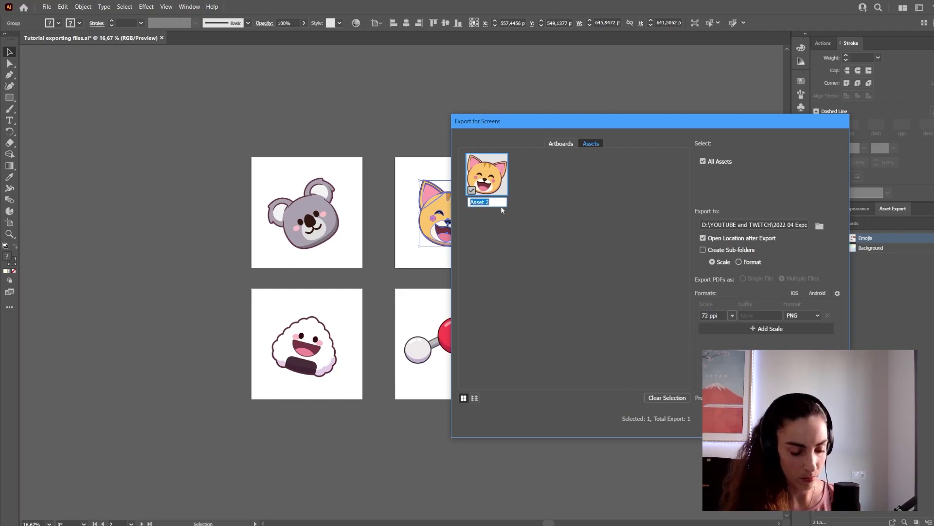
pyautogui.write('cat tes')
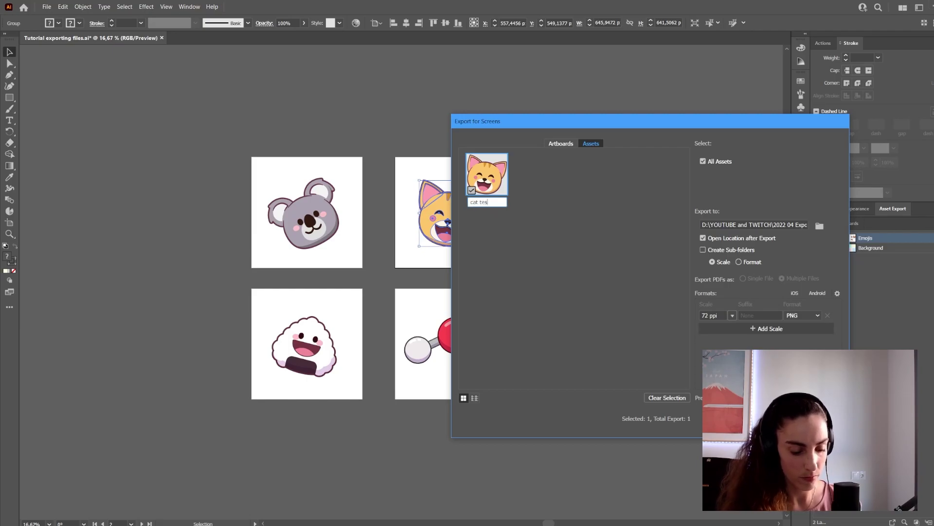
pyautogui.write('t')
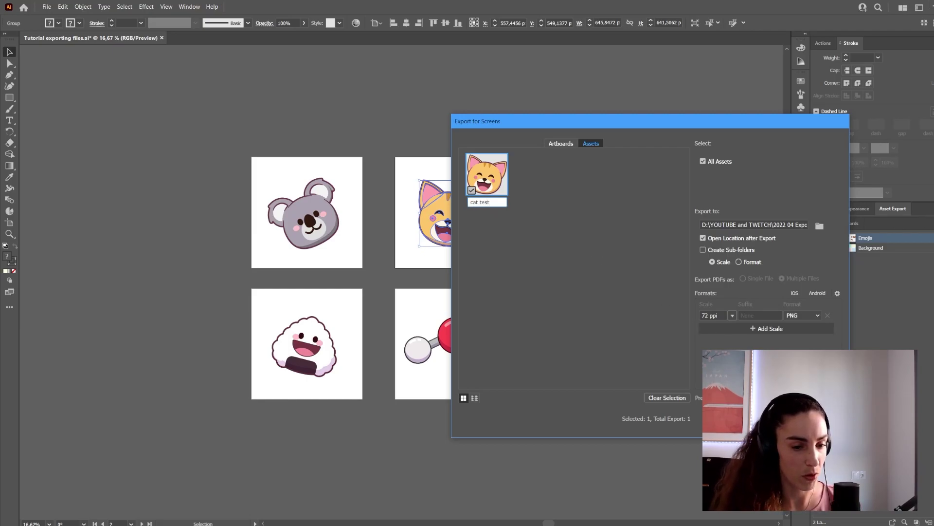
pyautogui.press('Return')
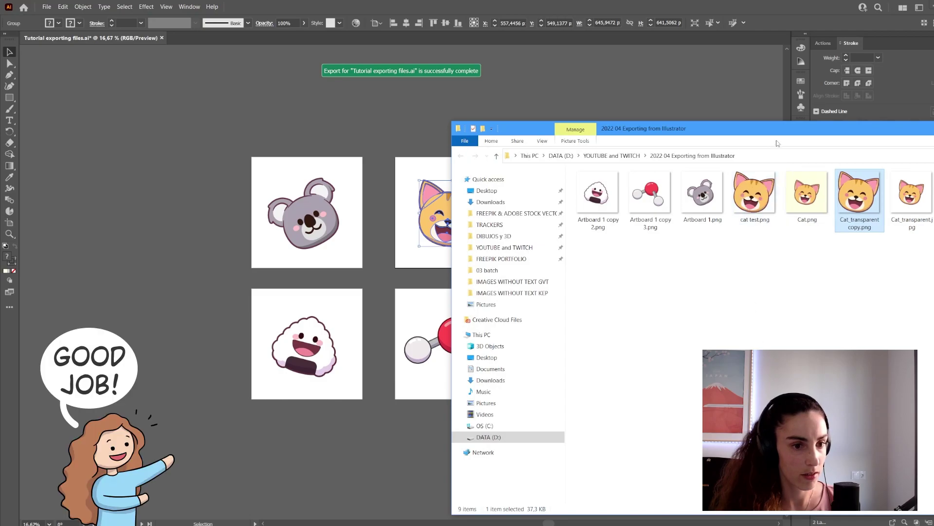
# Drop cat test.png from File Explorer onto the canvas left of the artboards
pyautogui.moveTo(777, 143); pyautogui.dragTo(735, 139)
pyautogui.moveTo(713, 192); pyautogui.dragTo(99, 255)
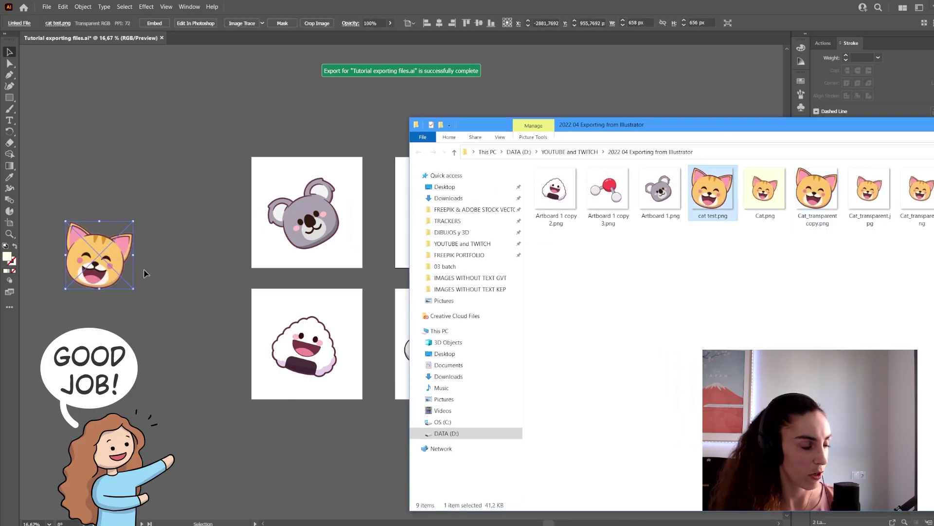
pyautogui.click(158, 280)
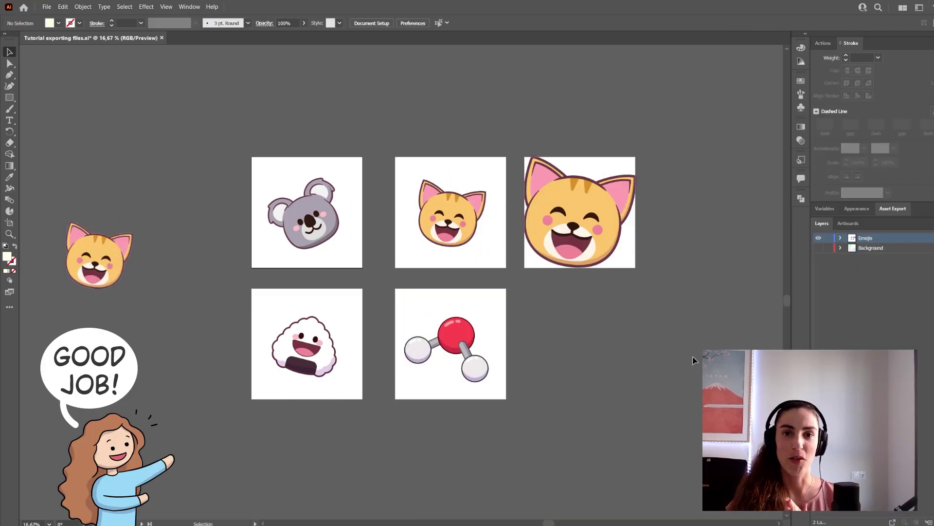